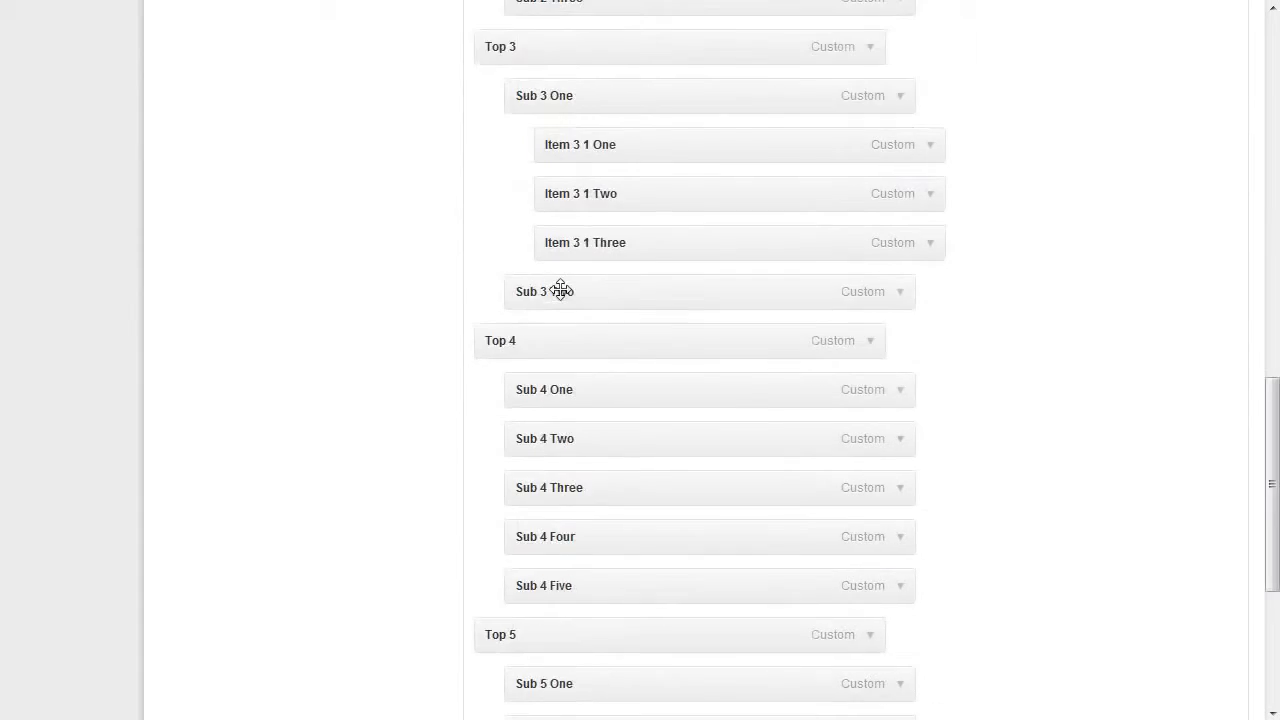
pyautogui.moveTo(560, 568)
pyautogui.mouseDown()
pyautogui.moveTo(594, 560)
pyautogui.moveTo(617, 14)
pyautogui.moveTo(537, 31)
pyautogui.moveTo(626, 29)
pyautogui.moveTo(559, 11)
pyautogui.moveTo(623, 509)
pyautogui.moveTo(560, 716)
pyautogui.moveTo(568, 585)
pyautogui.mouseUp()
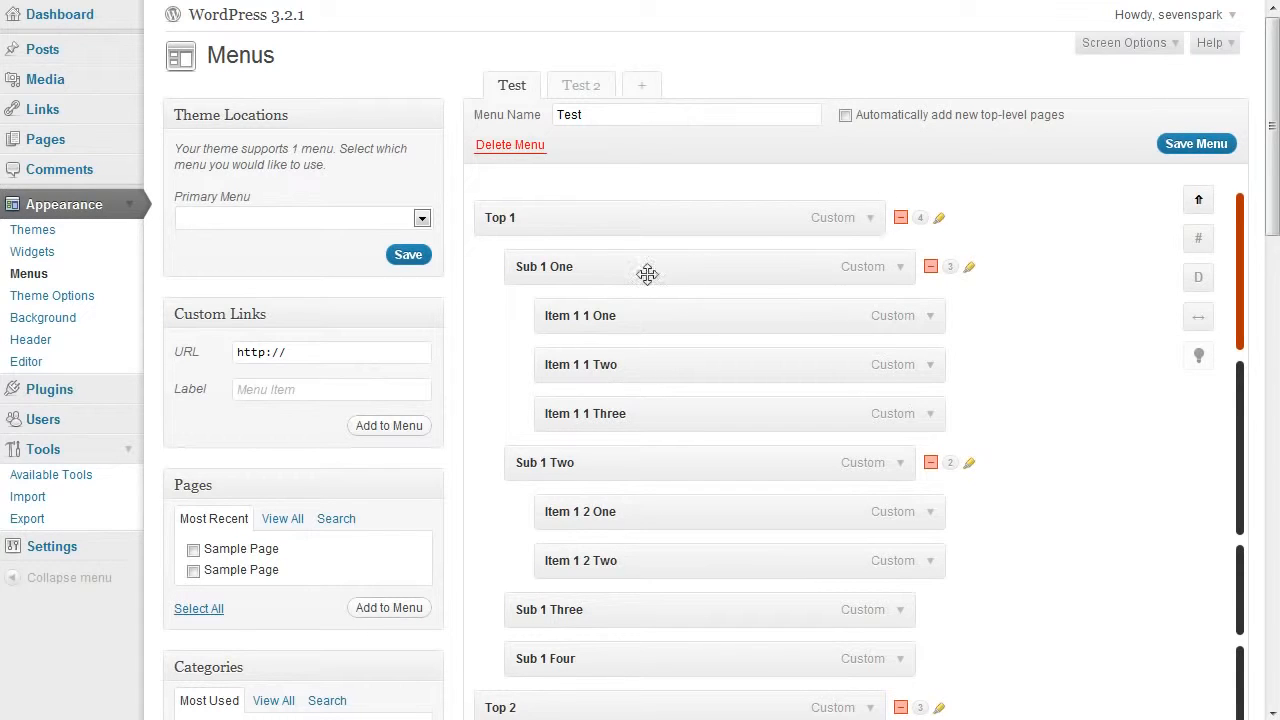
# Collapse and re-expand the children of Sub 1 One, and do the same for the Top 2 branch
pyautogui.click(931, 268)
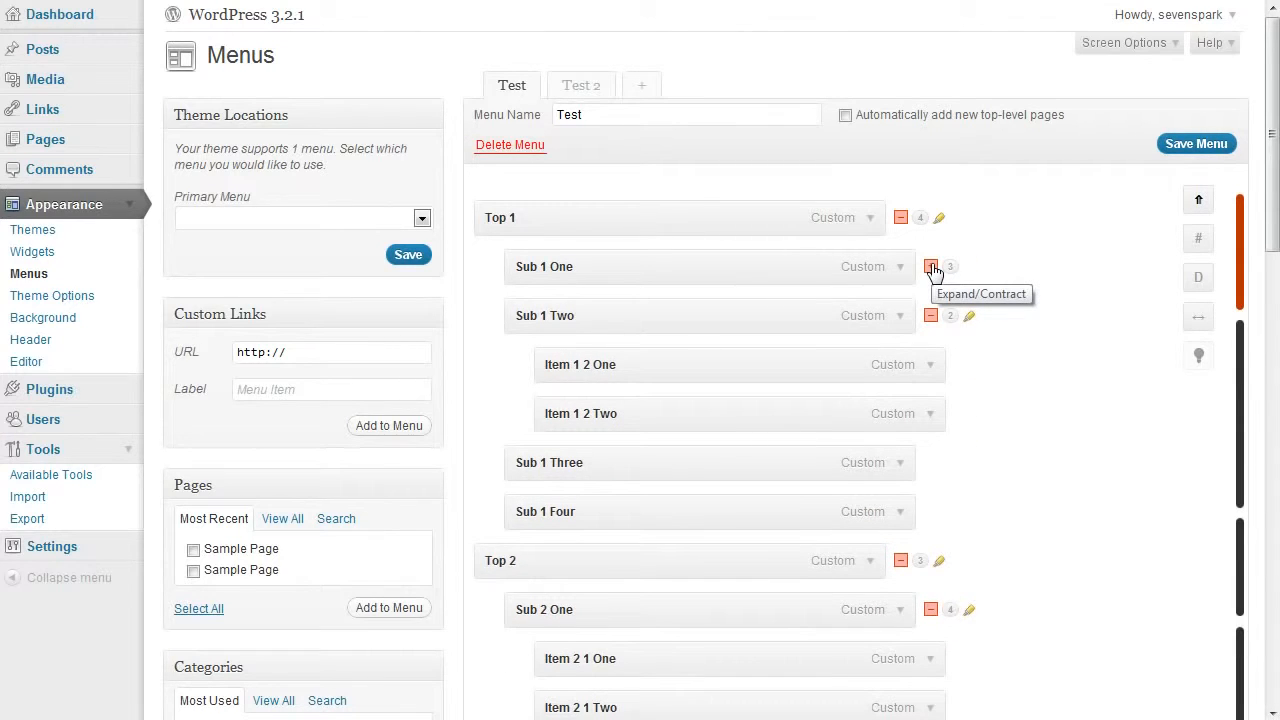
pyautogui.click(931, 268)
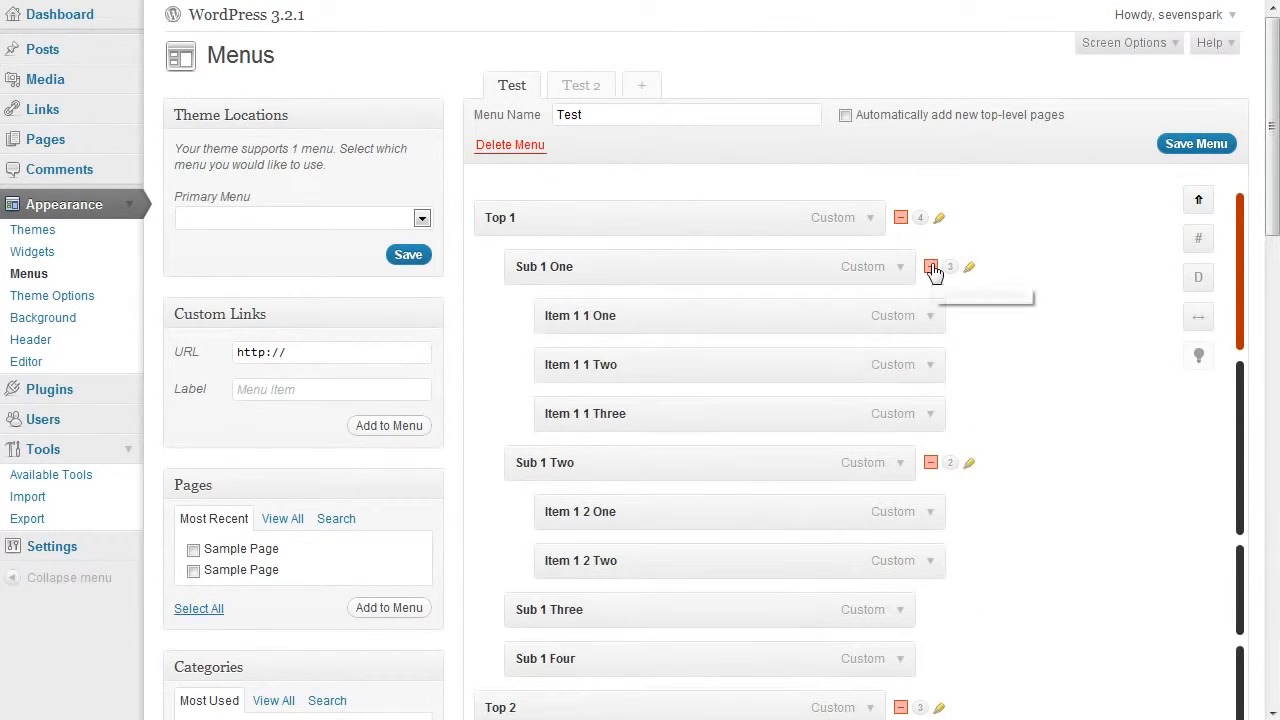
pyautogui.scroll(-14, 1018, 294)
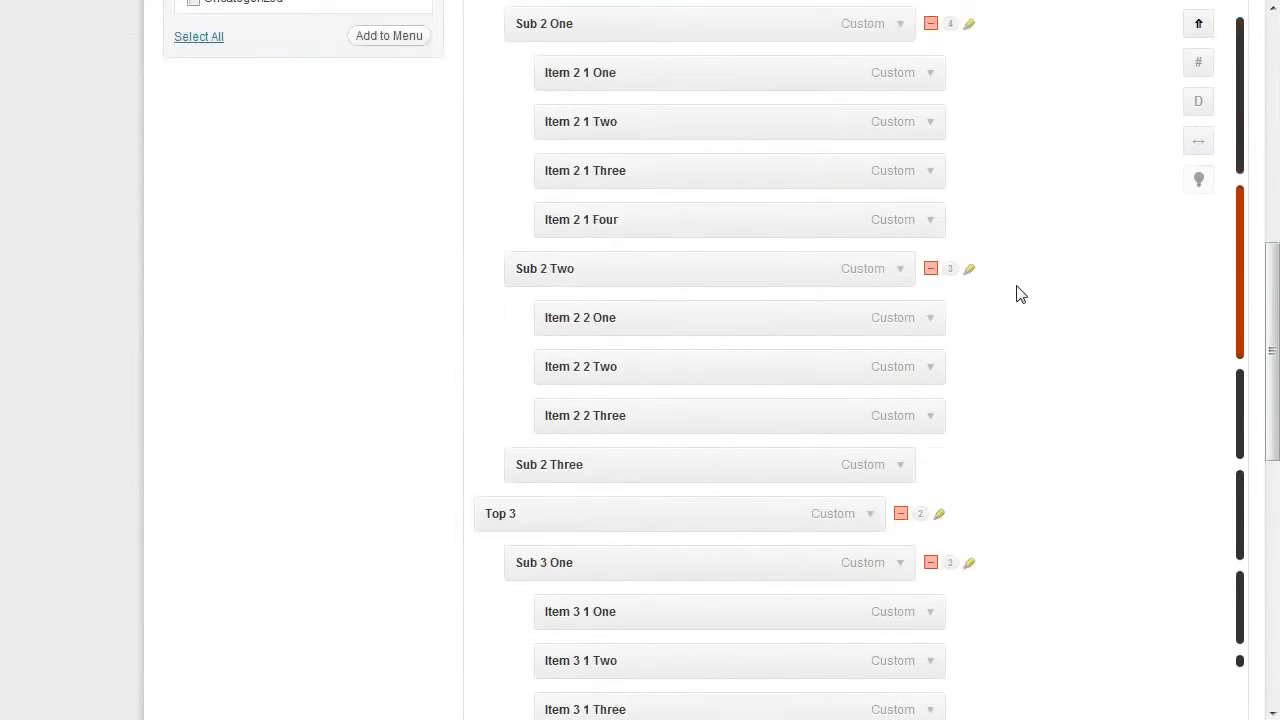
pyautogui.scroll(-3, 1018, 294)
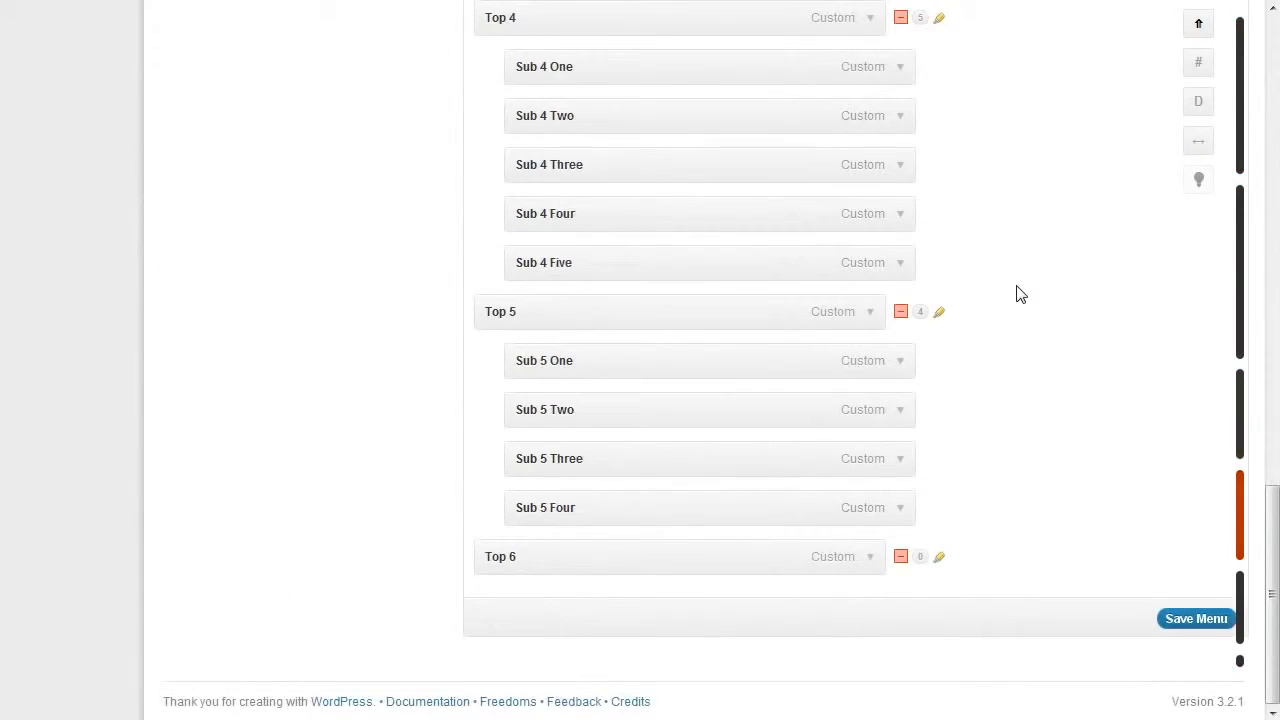
pyautogui.scroll(13, 1018, 294)
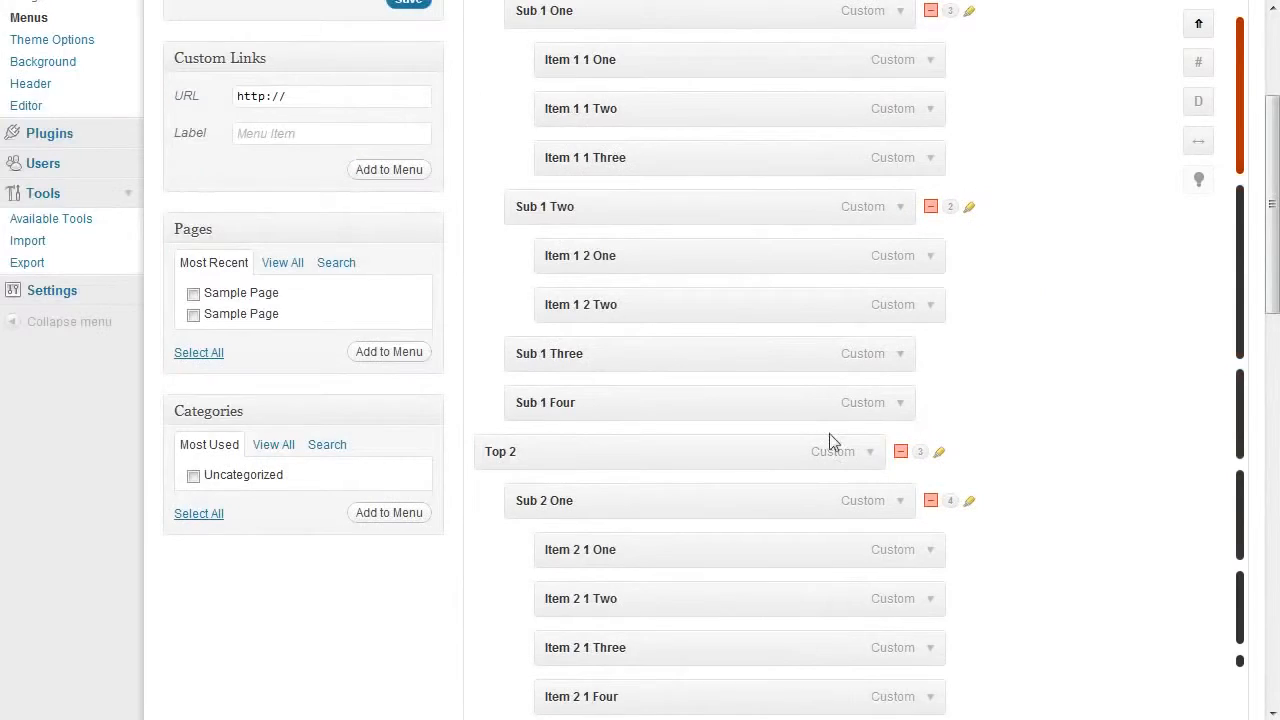
pyautogui.click(901, 453)
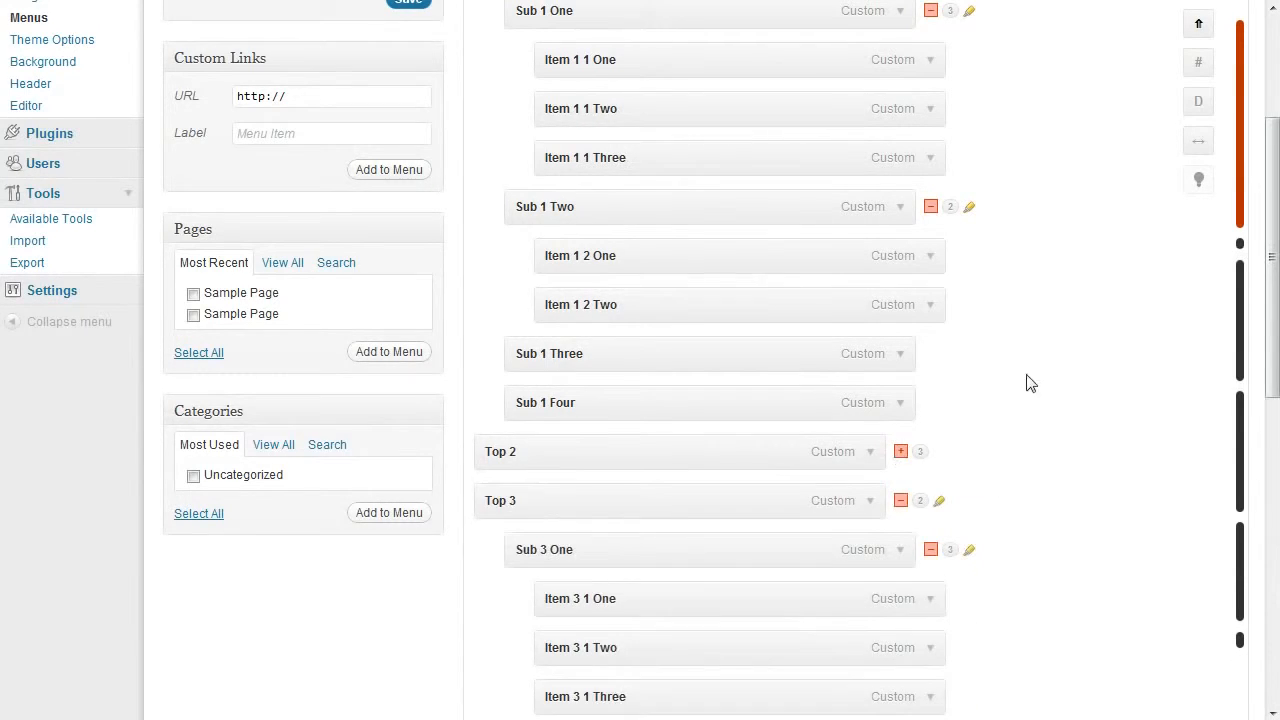
pyautogui.scroll(-5, 1026, 380)
pyautogui.click(901, 185)
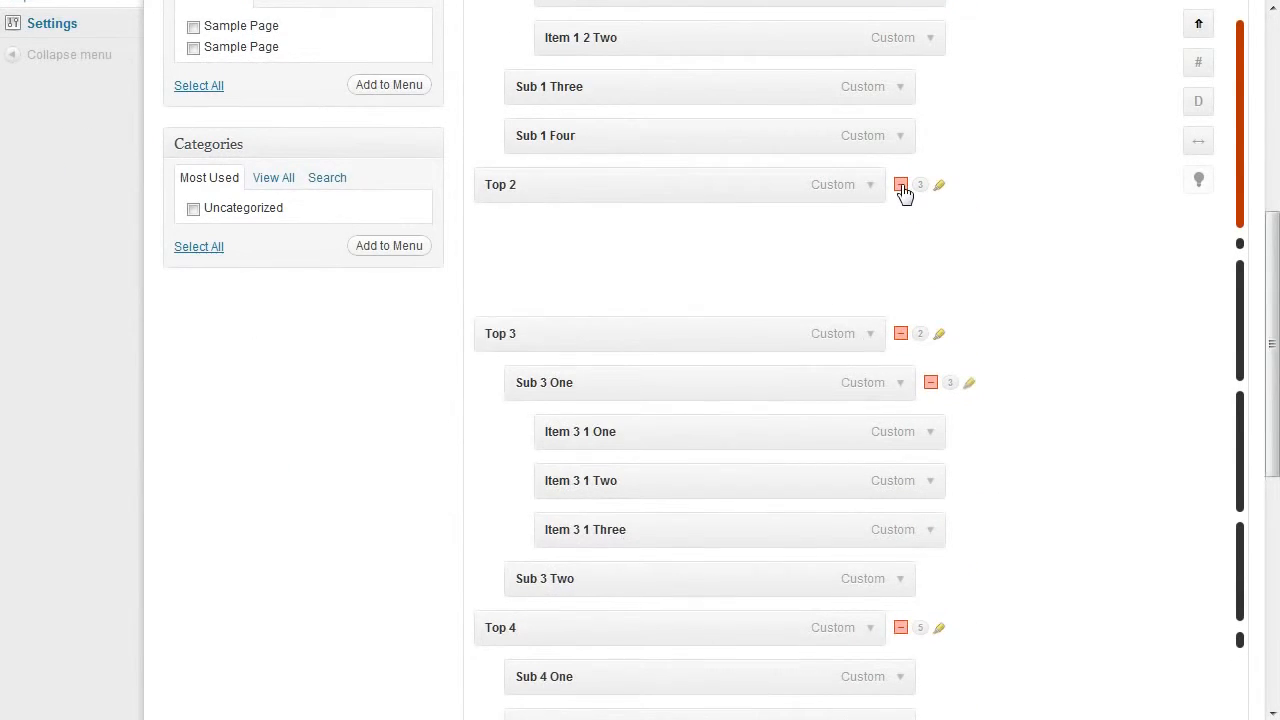
# Jump through the menu structure to the Top 4 item and back to Top 1
pyautogui.scroll(10, 952, 298)
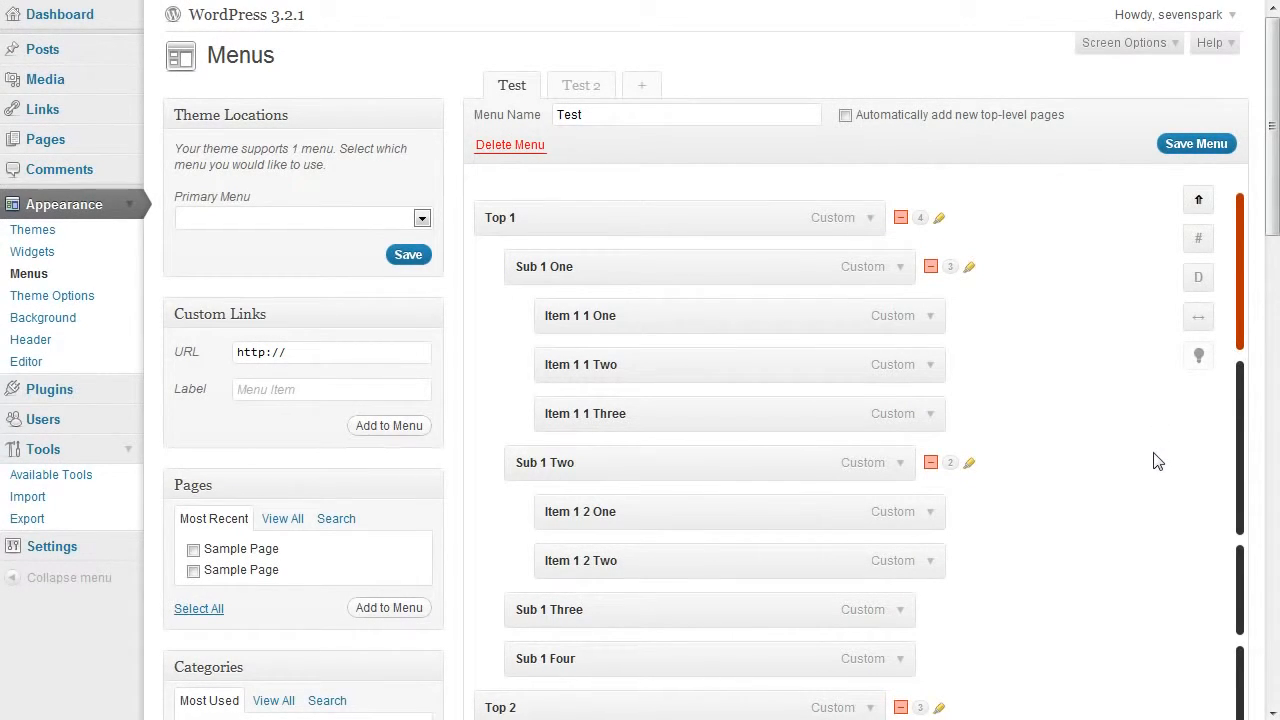
pyautogui.scroll(-2, 1160, 418)
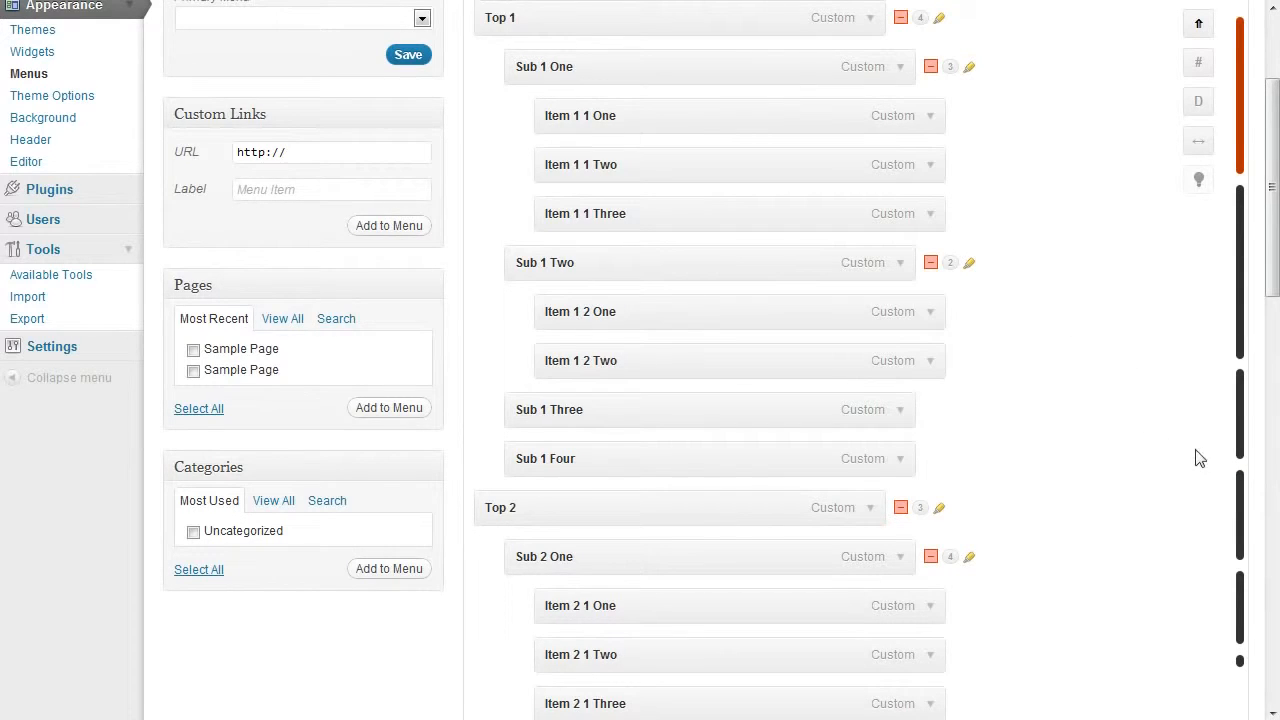
pyautogui.click(1240, 518)
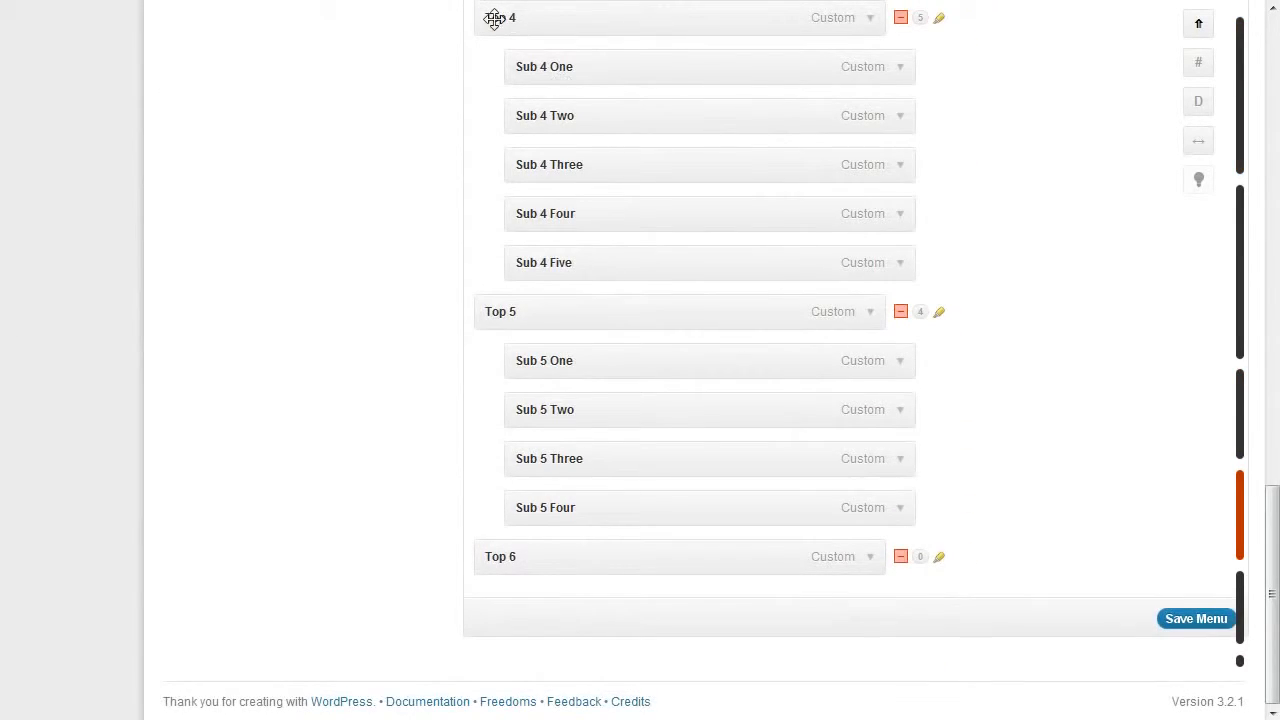
pyautogui.click(1240, 52)
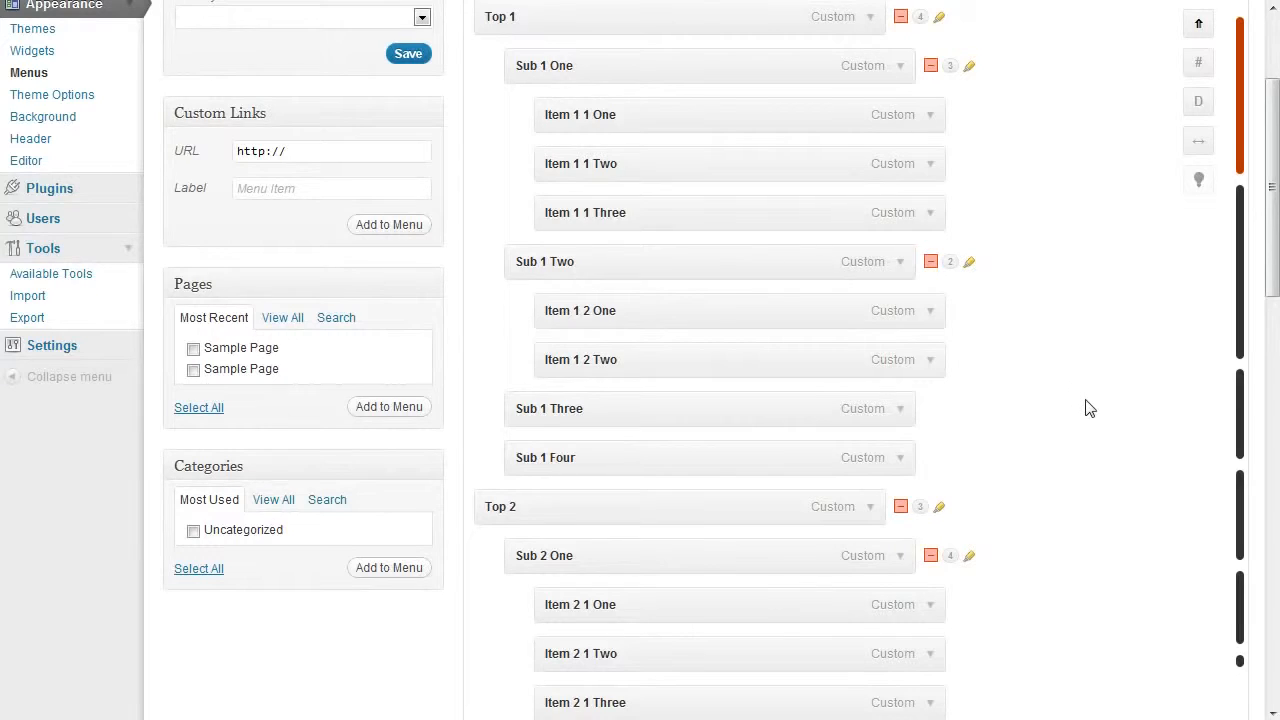
# Collapse the Top 2 branch, move it below Top 6 at the end of the menu, and expand it there
pyautogui.scroll(-5, 1089, 408)
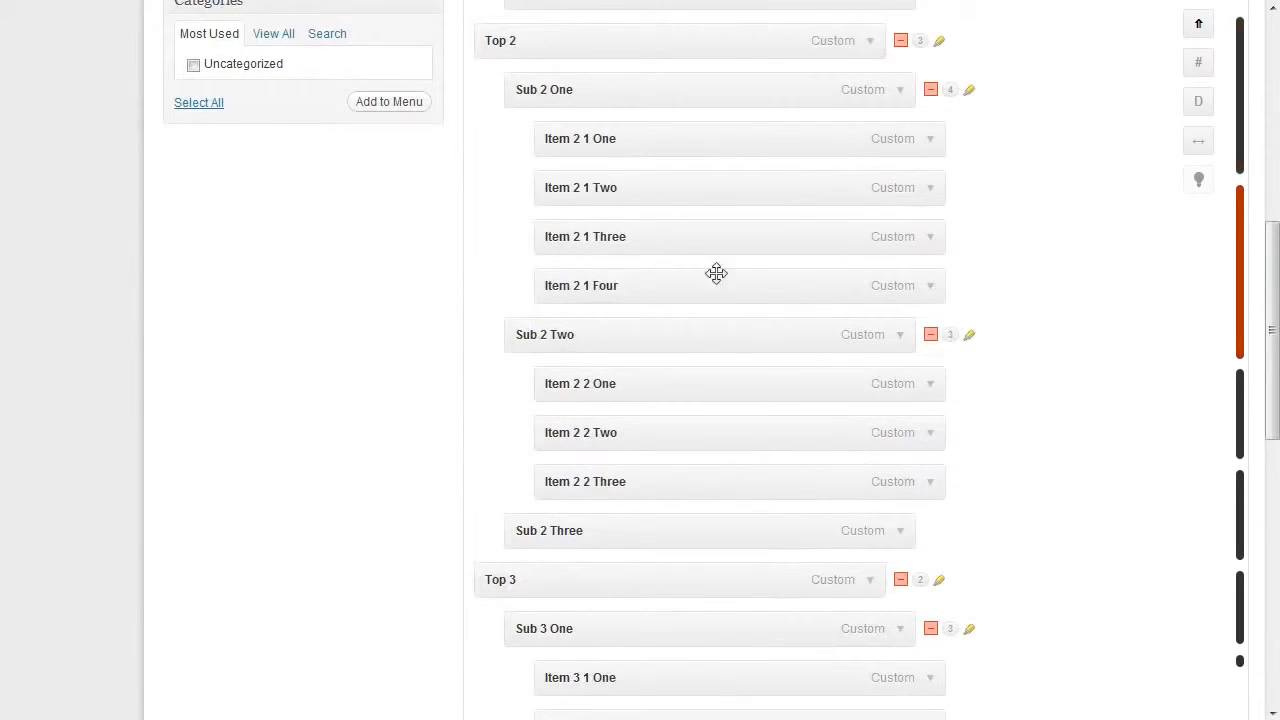
pyautogui.scroll(-1, 625, 123)
pyautogui.scroll(-3, 644, 143)
pyautogui.scroll(4, 617, 251)
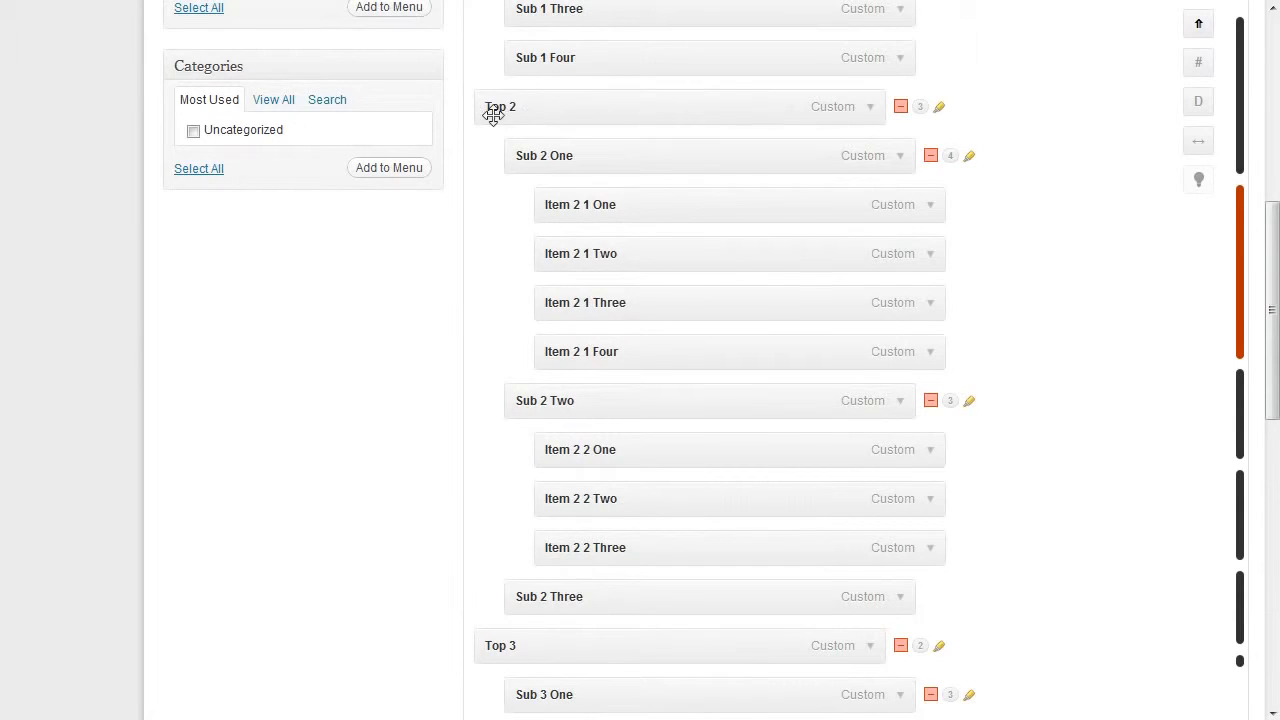
pyautogui.moveTo(921, 108)
pyautogui.click(899, 107)
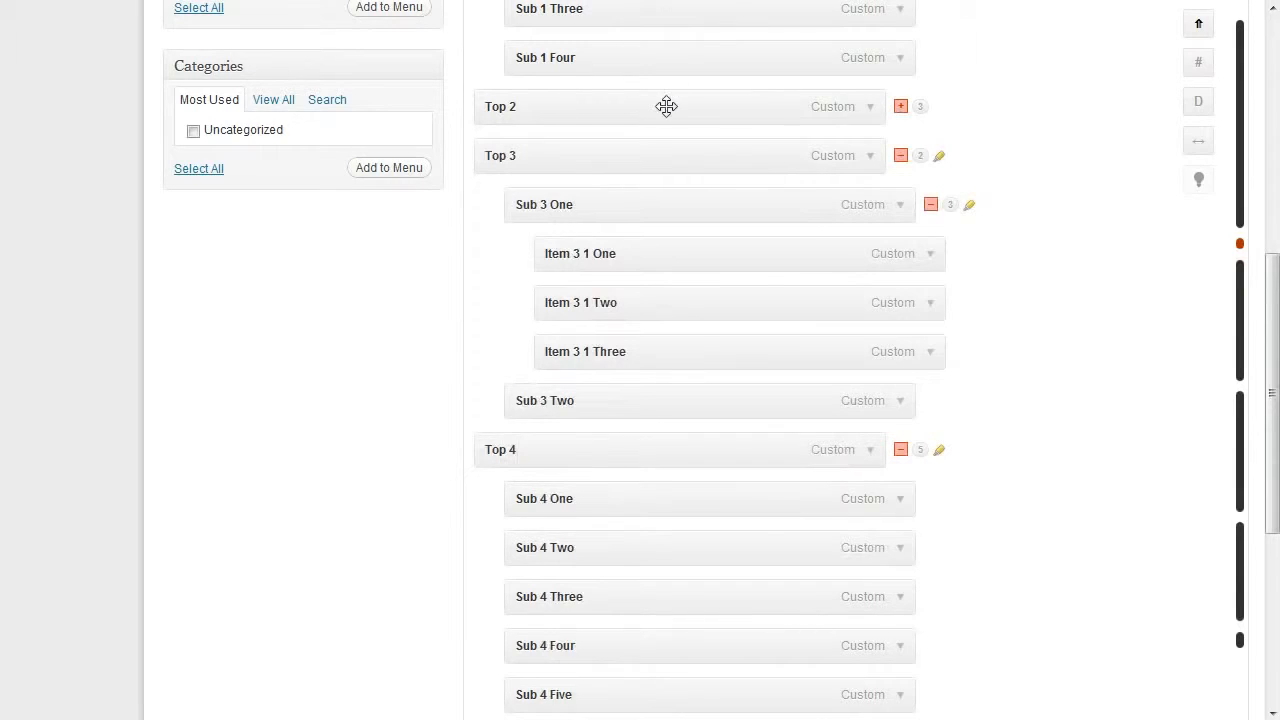
pyautogui.moveTo(632, 108); pyautogui.dragTo(1243, 594)
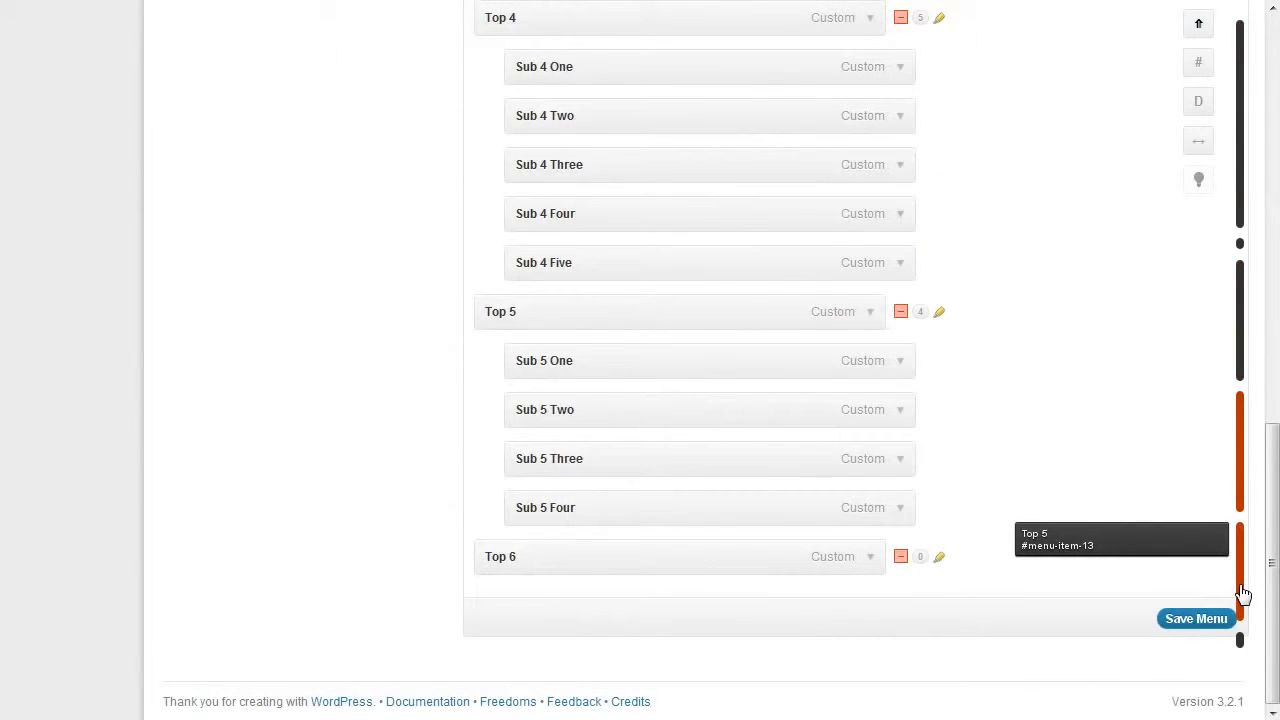
pyautogui.moveTo(1243, 594); pyautogui.dragTo(636, 566)
pyautogui.click(904, 562)
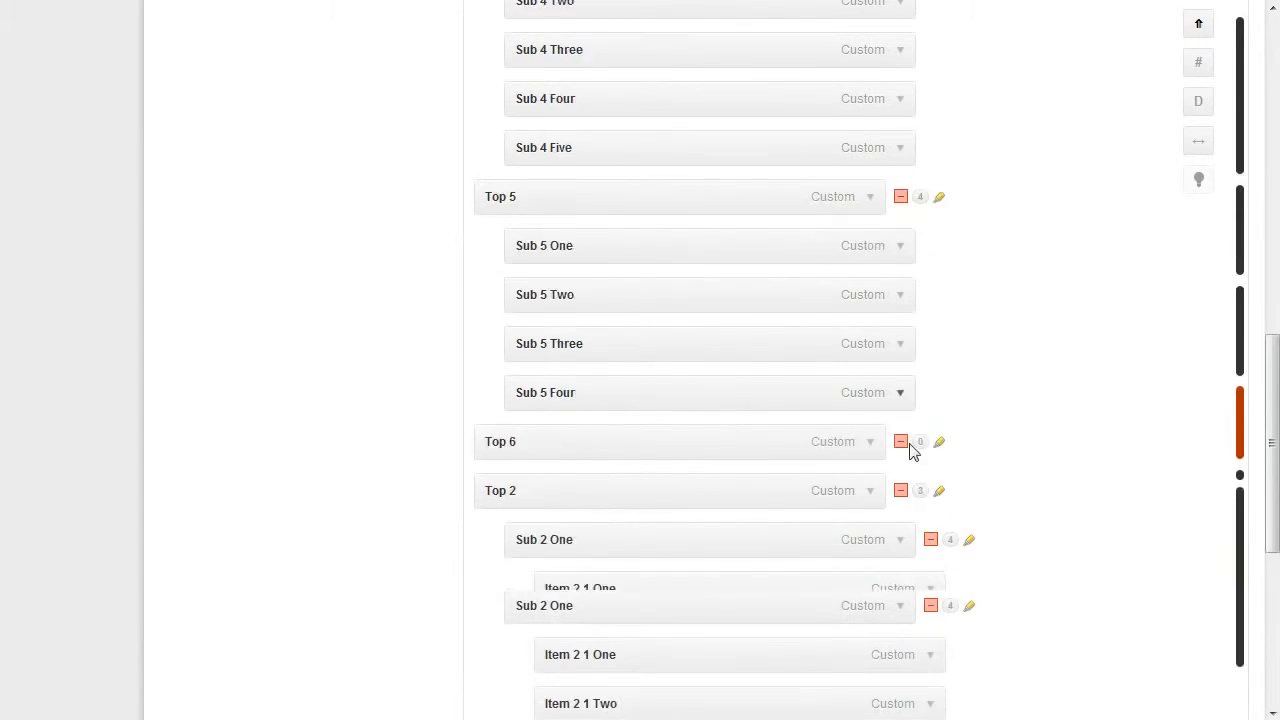
pyautogui.scroll(-5, 911, 452)
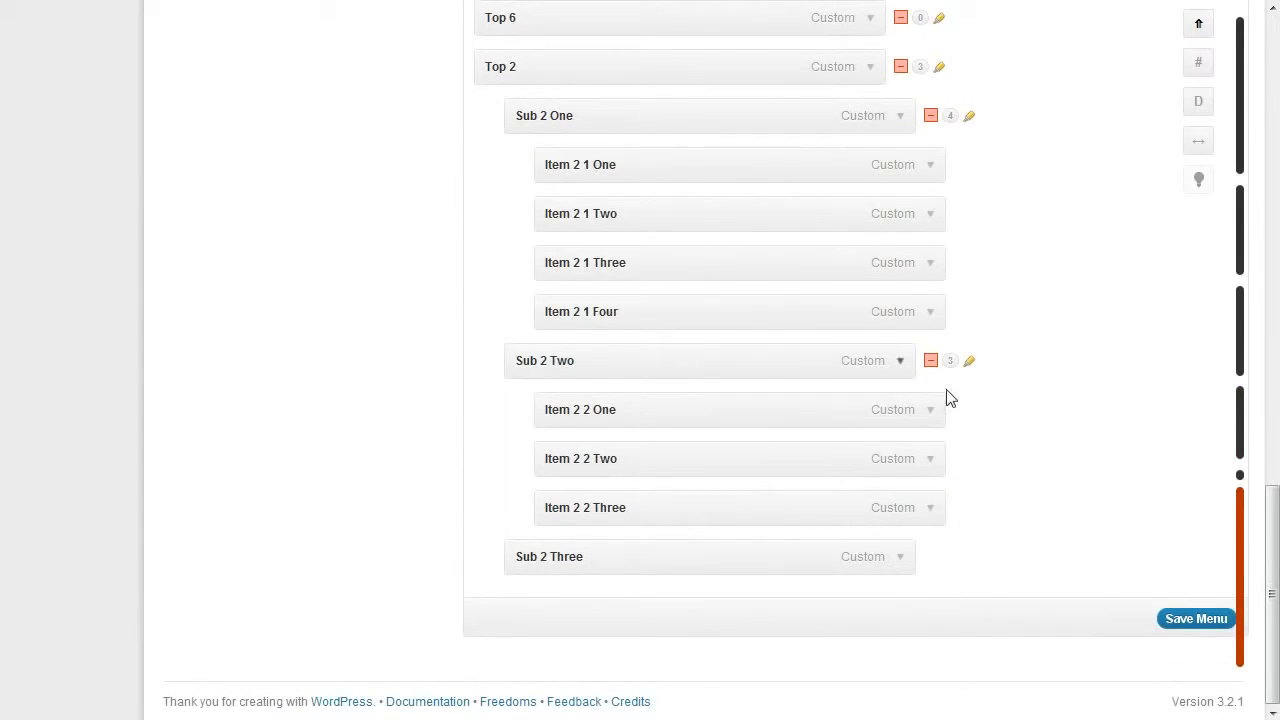
# Collapse the Top 2 branch, move it back to directly below the Top 1 branch, and expand it
pyautogui.scroll(5, 931, 271)
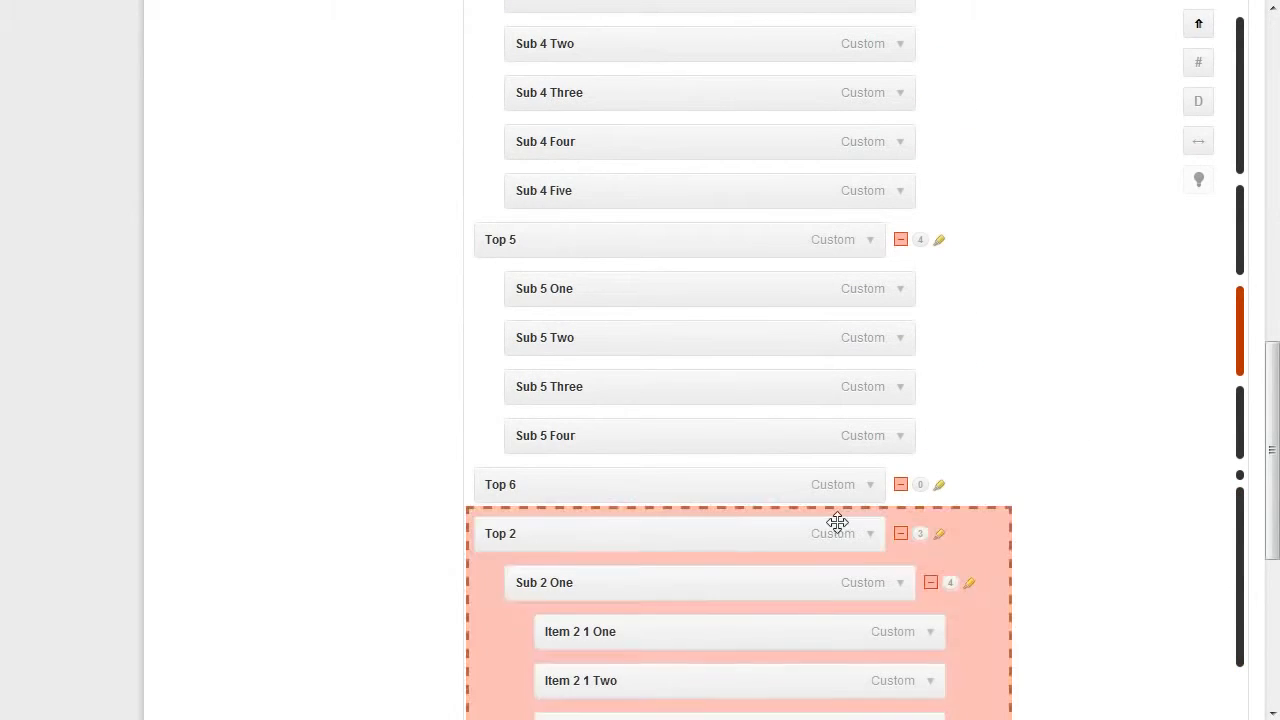
pyautogui.click(901, 534)
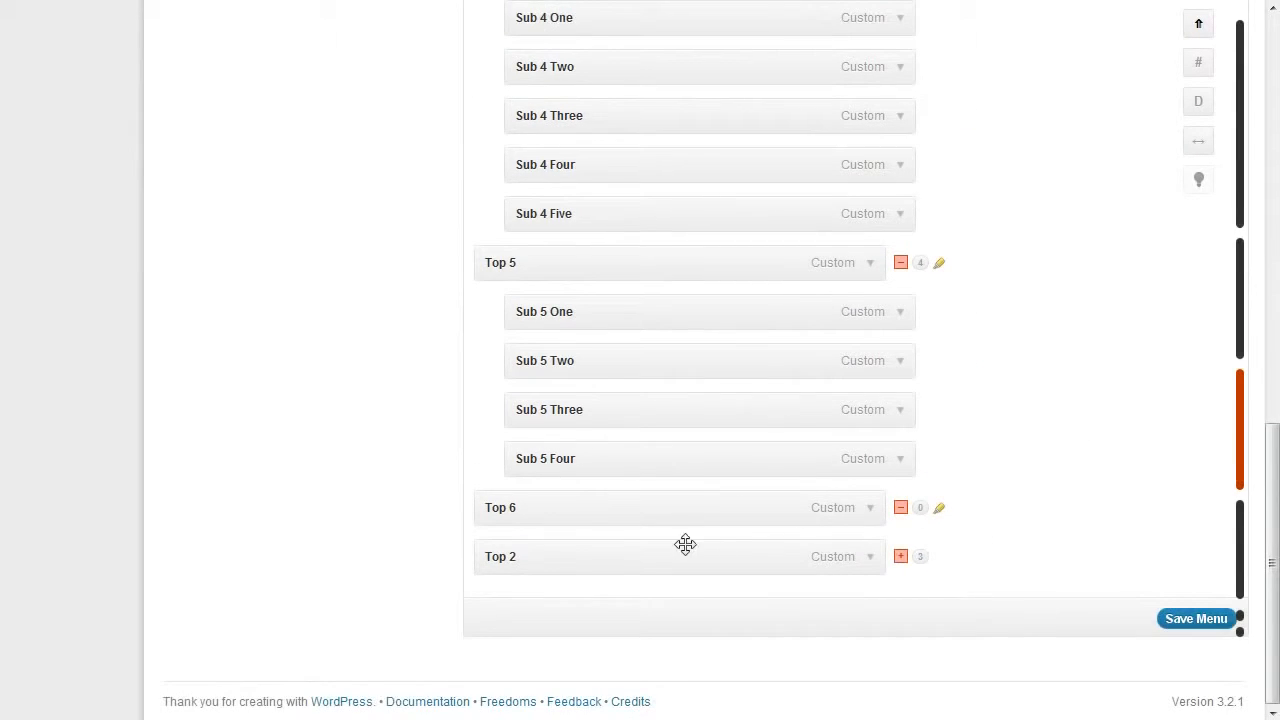
pyautogui.moveTo(671, 551); pyautogui.dragTo(683, 497)
pyautogui.click(901, 506)
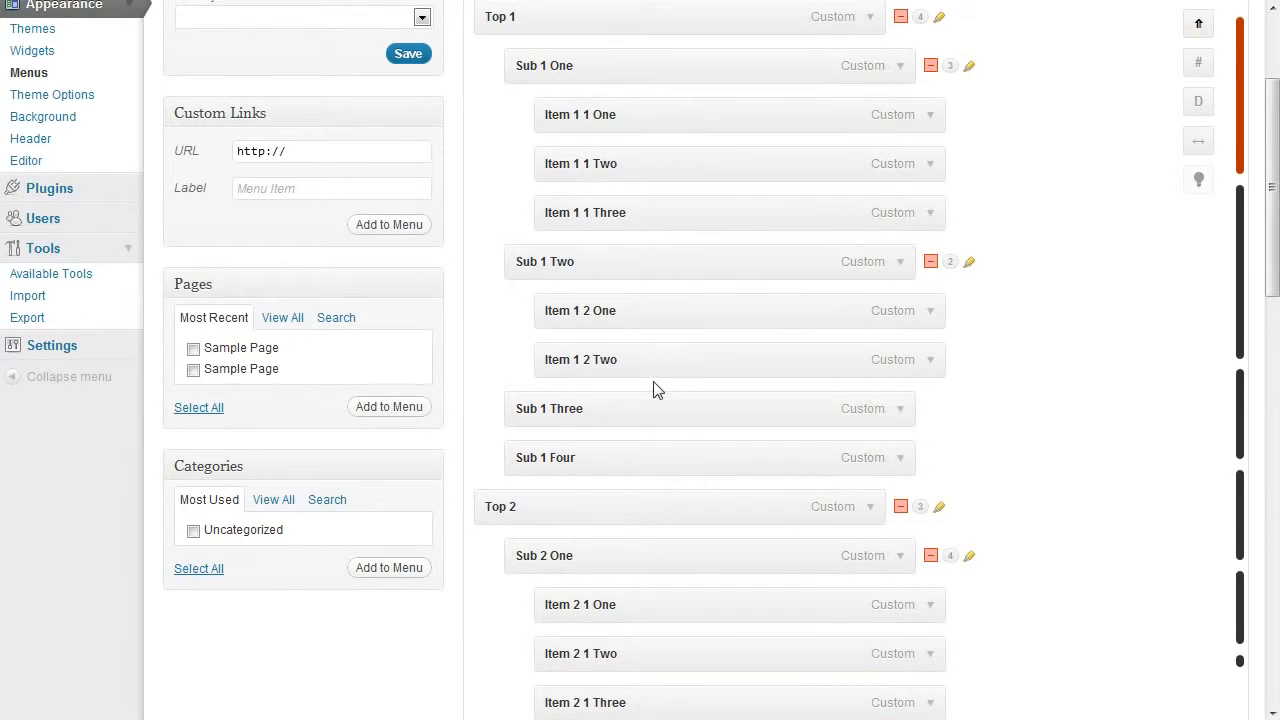
# Collapse and re-expand the whole Top 1 branch, and do the same for its Sub 1 Two submenu
pyautogui.scroll(3, 655, 390)
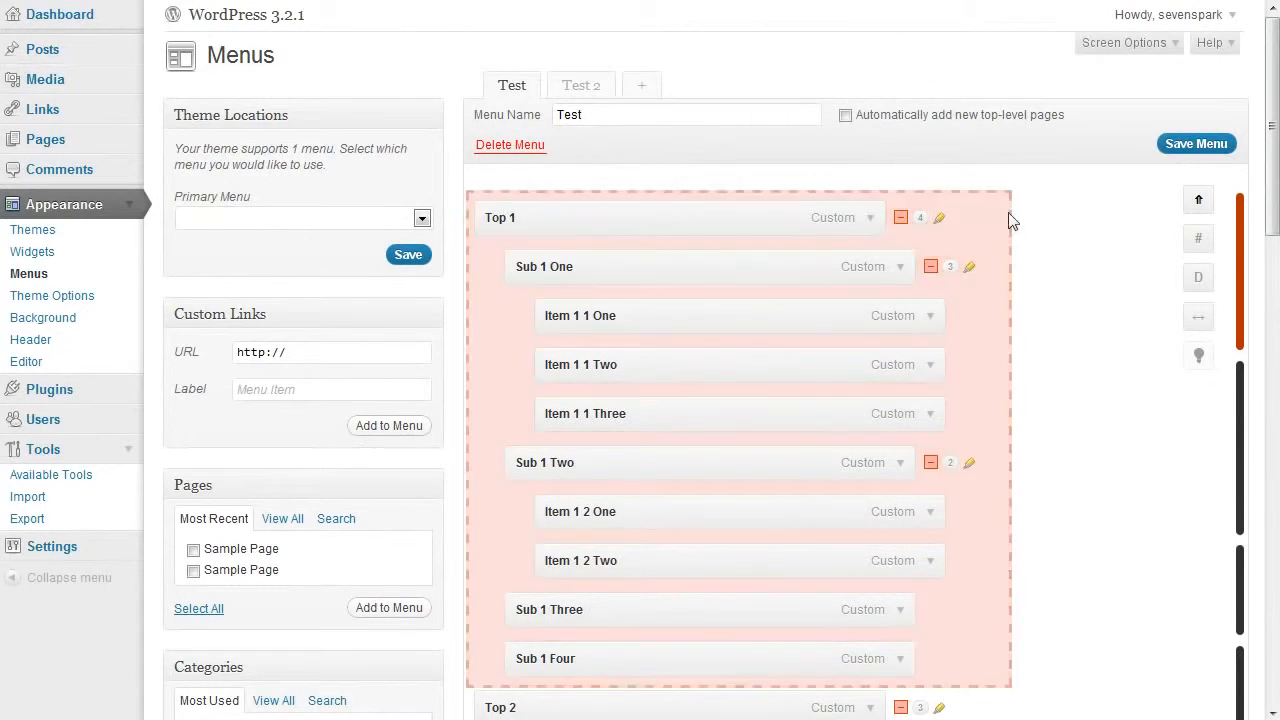
pyautogui.click(901, 217)
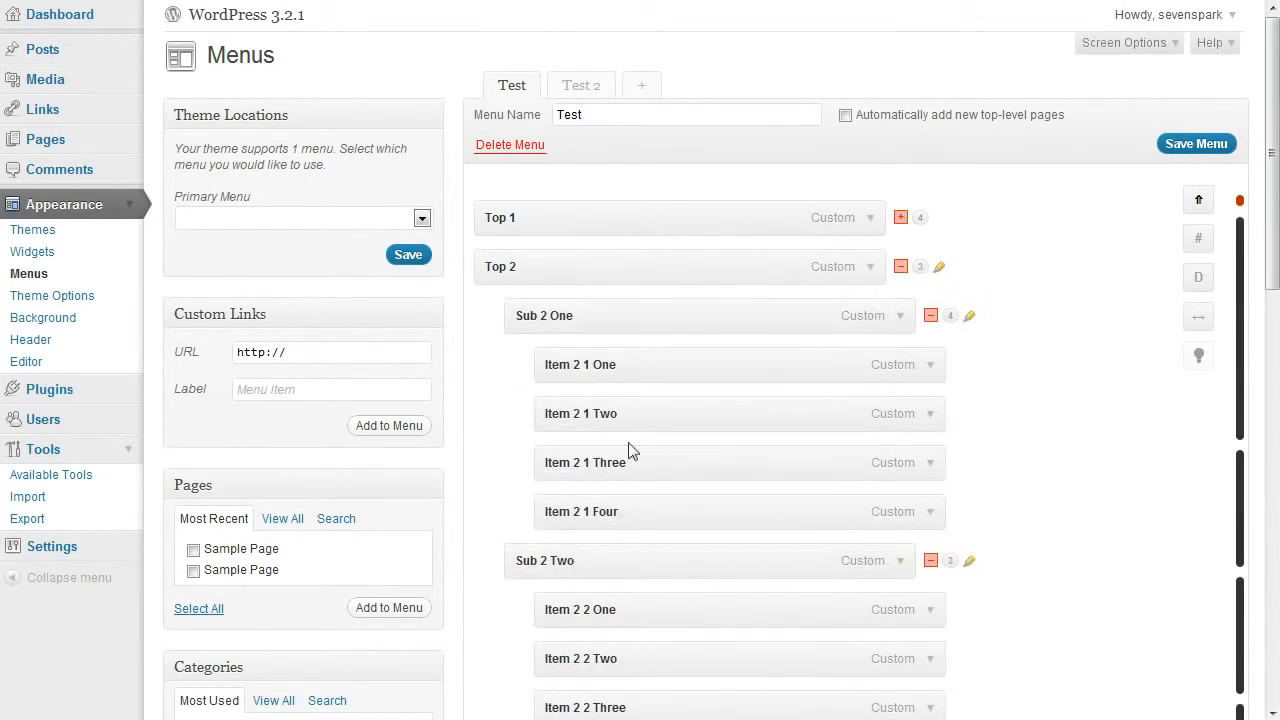
pyautogui.click(901, 217)
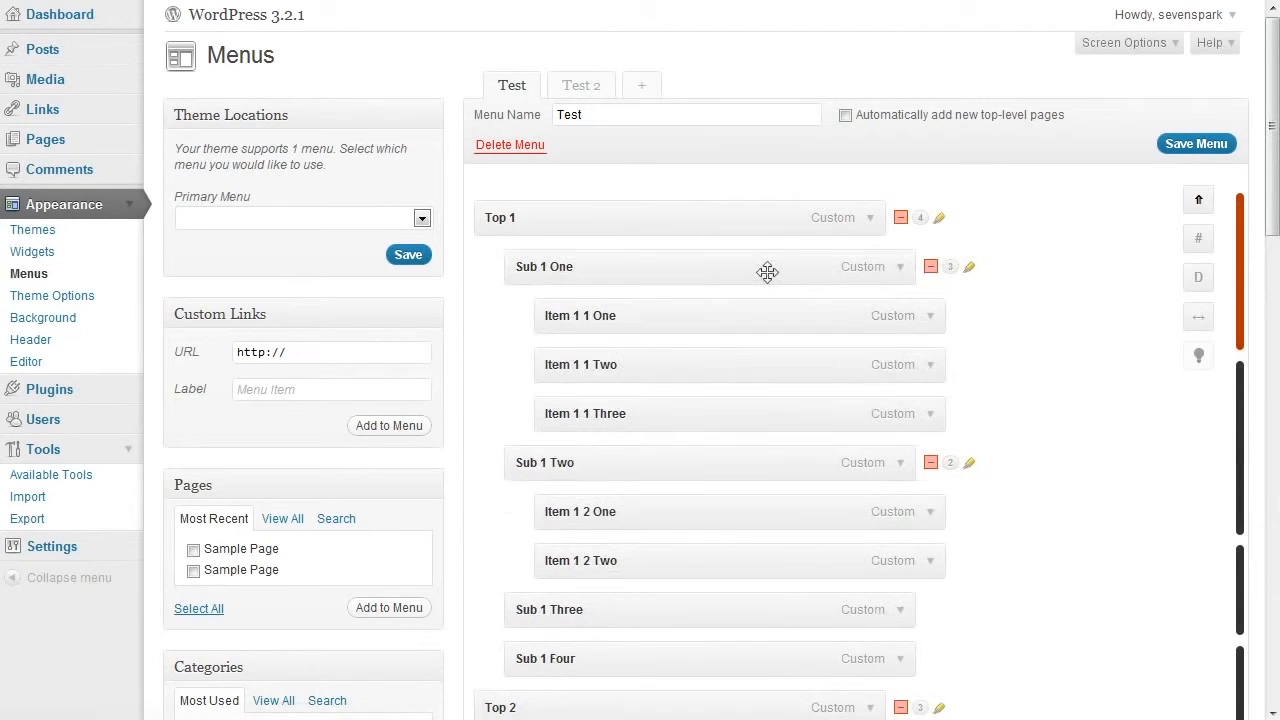
pyautogui.click(930, 463)
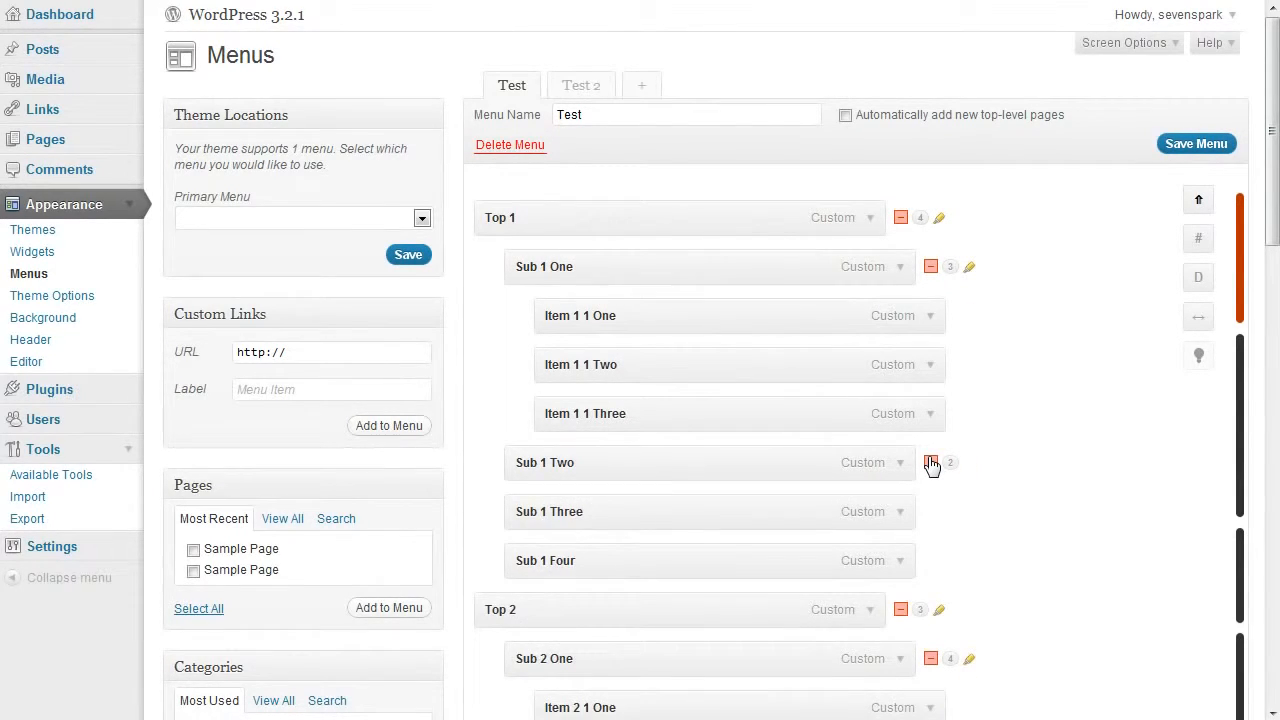
pyautogui.click(930, 463)
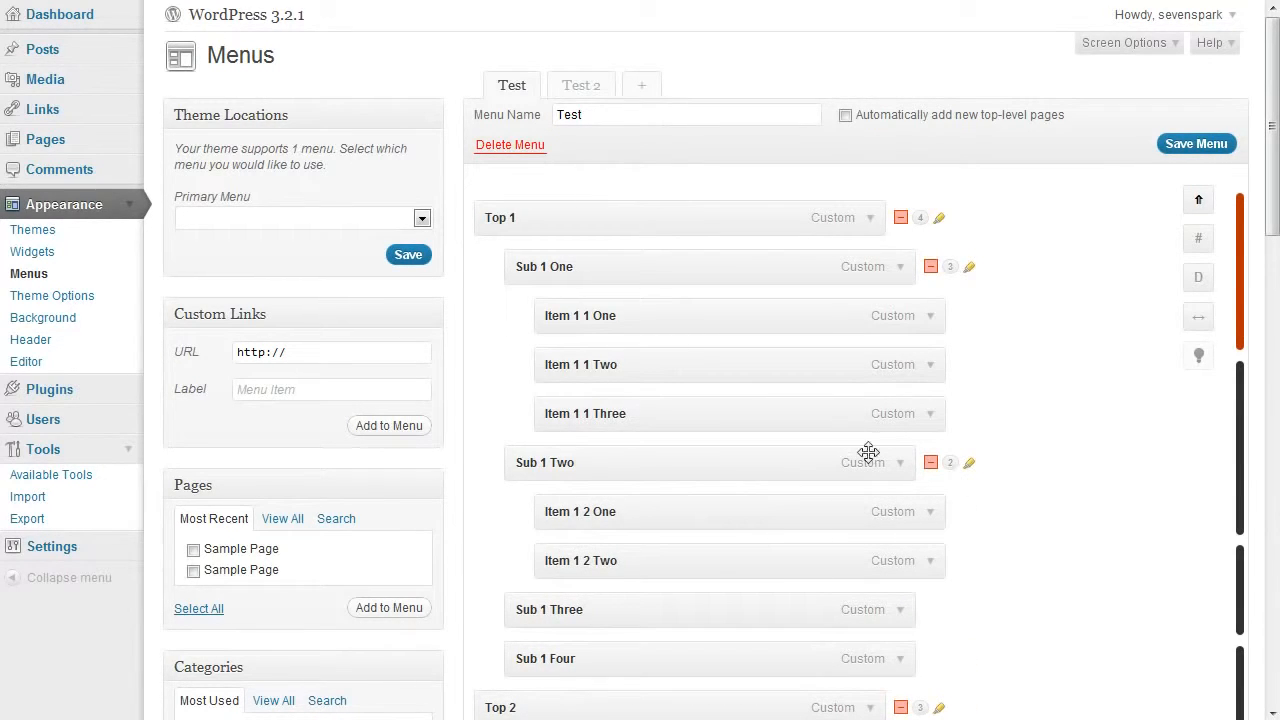
# Highlight the Top 1 branch to show which submenu items belong to it
pyautogui.moveTo(920, 230)
pyautogui.click(938, 226)
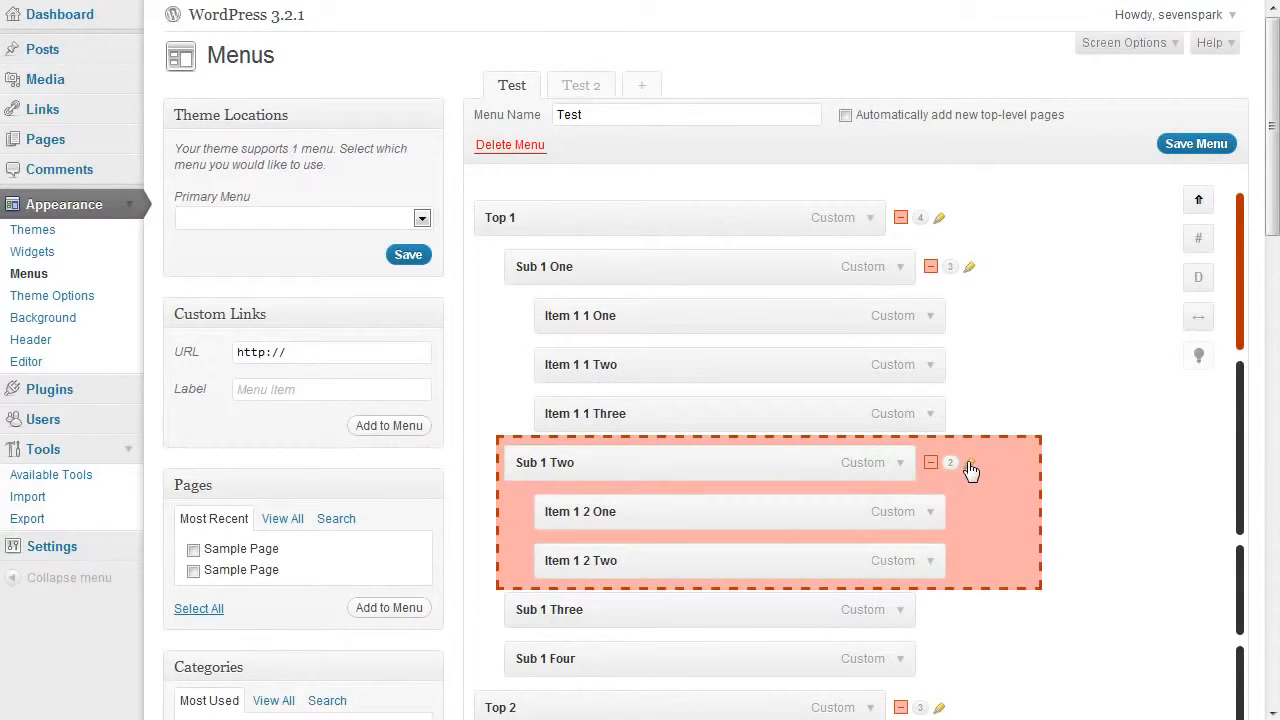
# Collapse the entire menu to its top-level items and expand everything again
pyautogui.click(1202, 204)
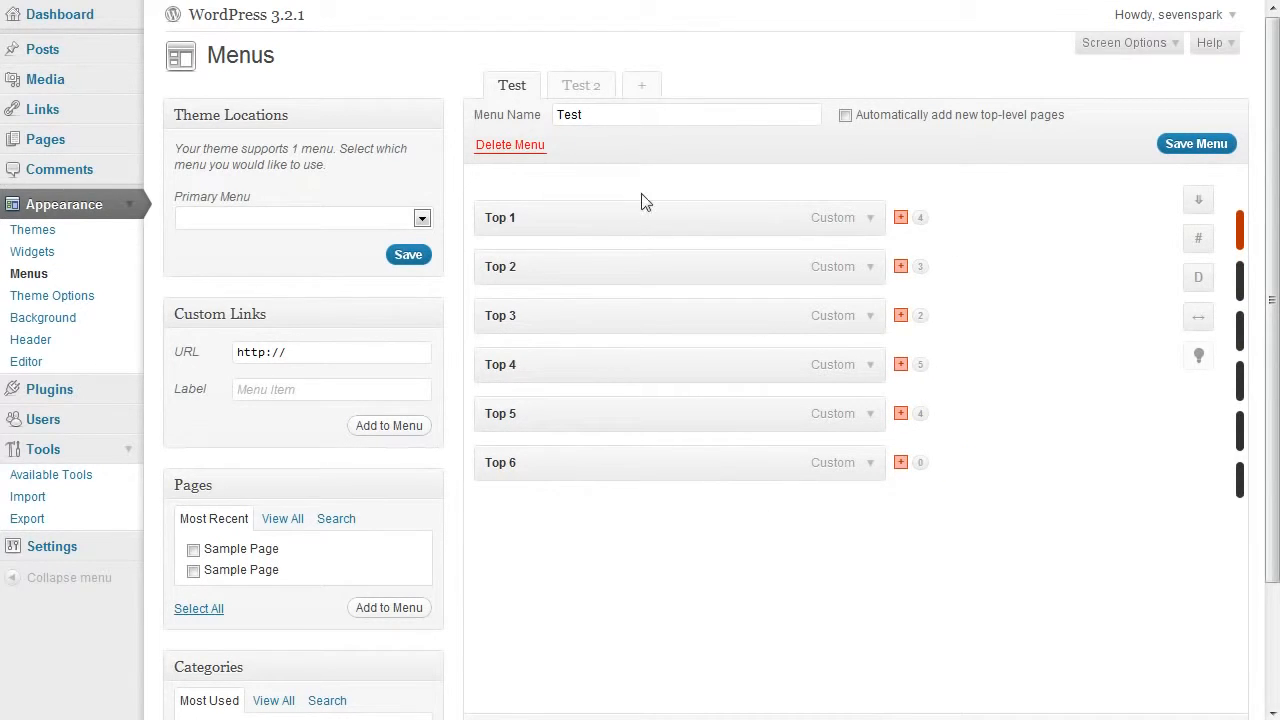
pyautogui.click(1195, 199)
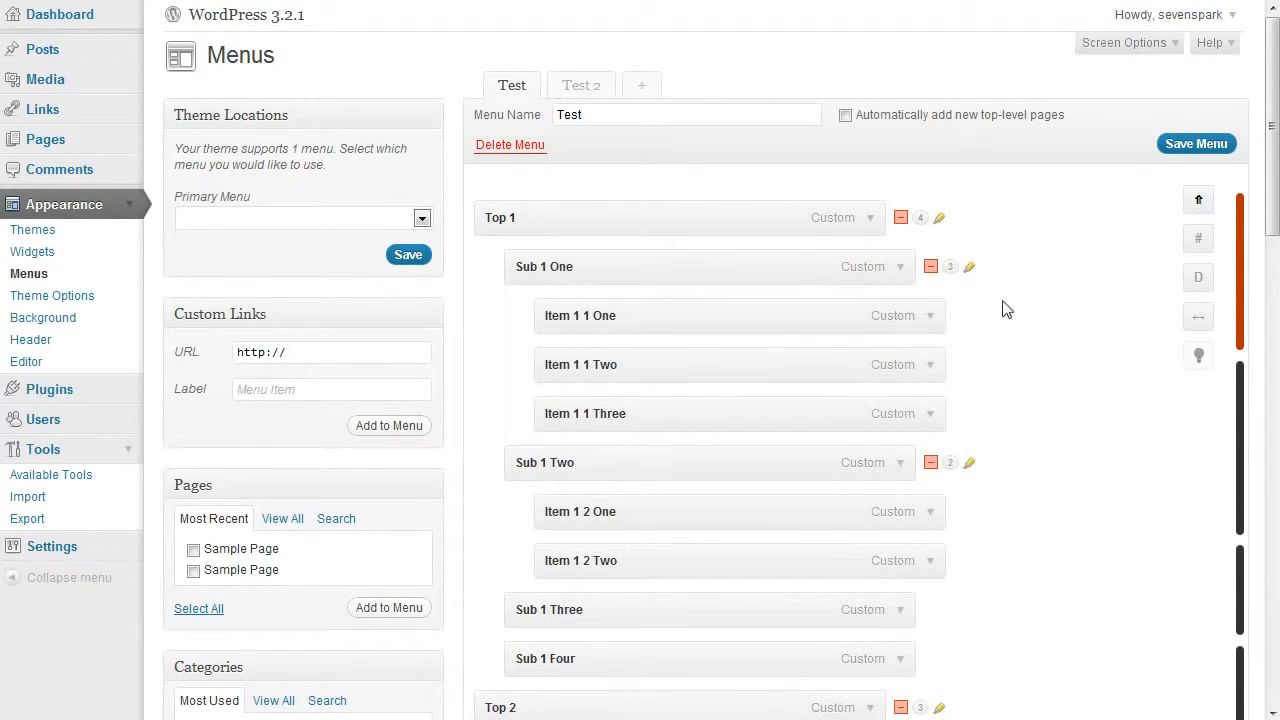
# Collapse all menu items to the top level and expand only the Top 4 branch
pyautogui.click(1200, 200)
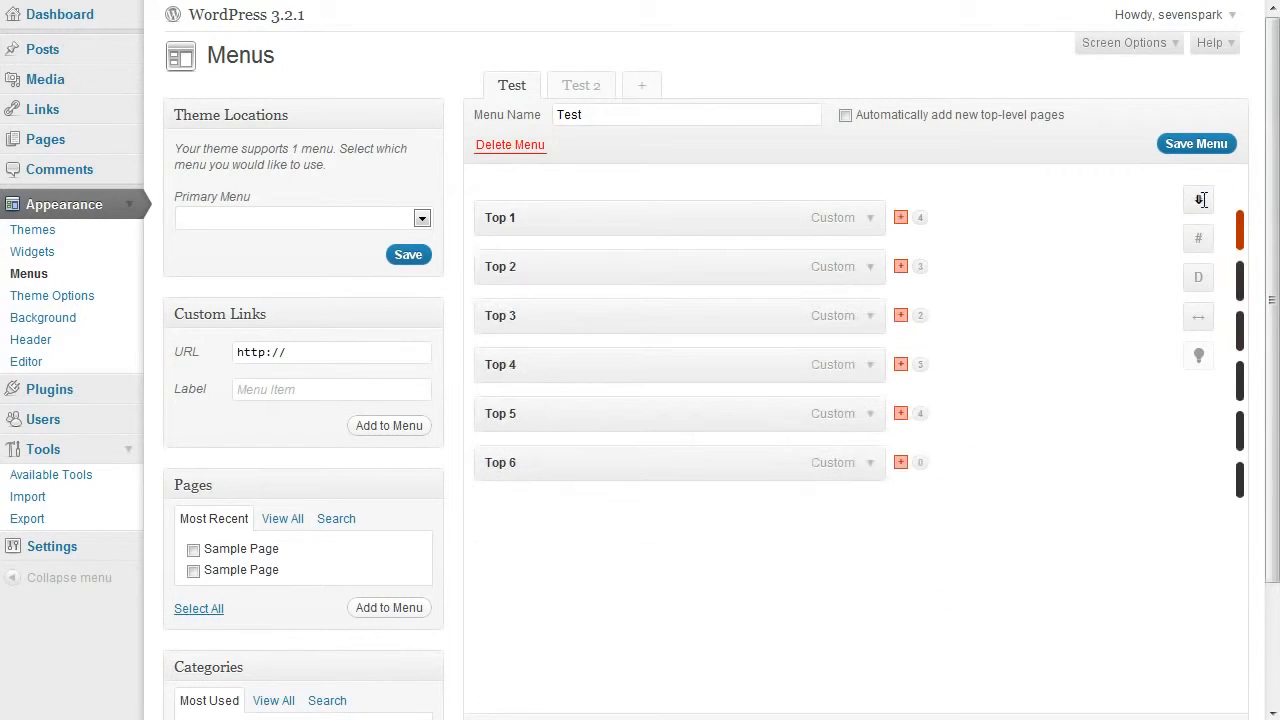
pyautogui.click(901, 364)
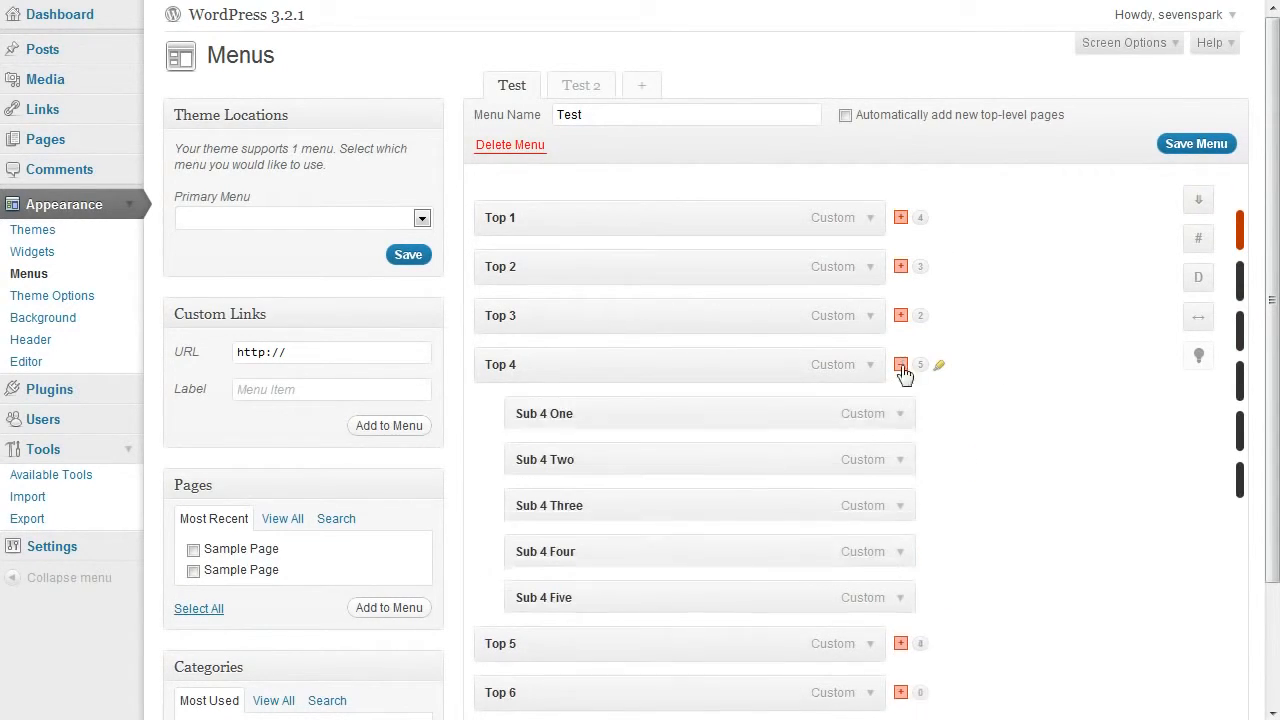
pyautogui.scroll(-3, 751, 451)
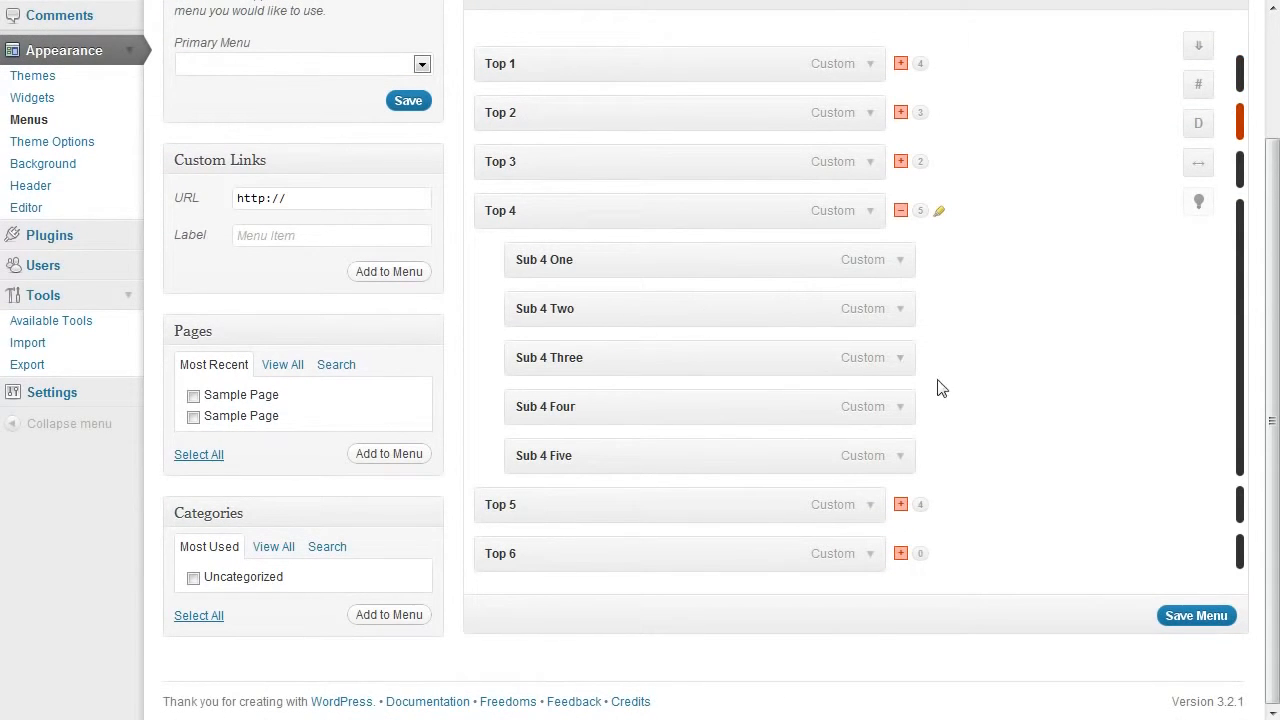
pyautogui.scroll(3, 1022, 421)
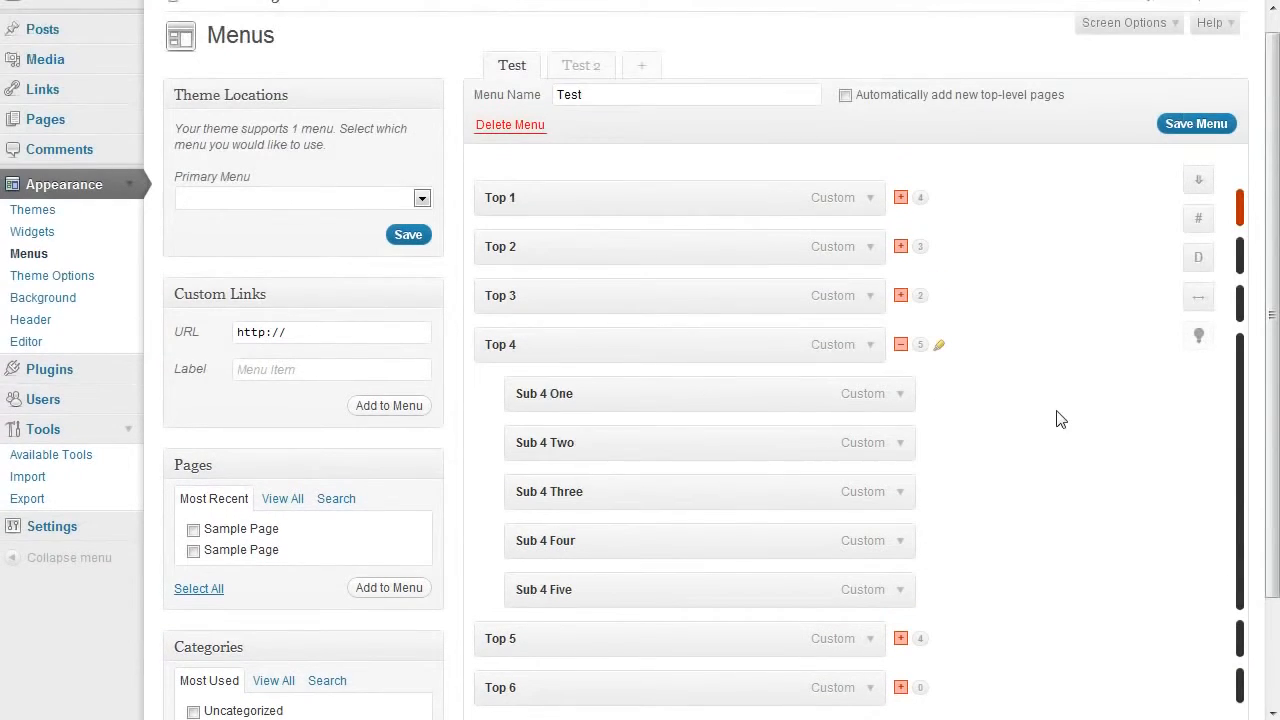
pyautogui.scroll(-3, 994, 571)
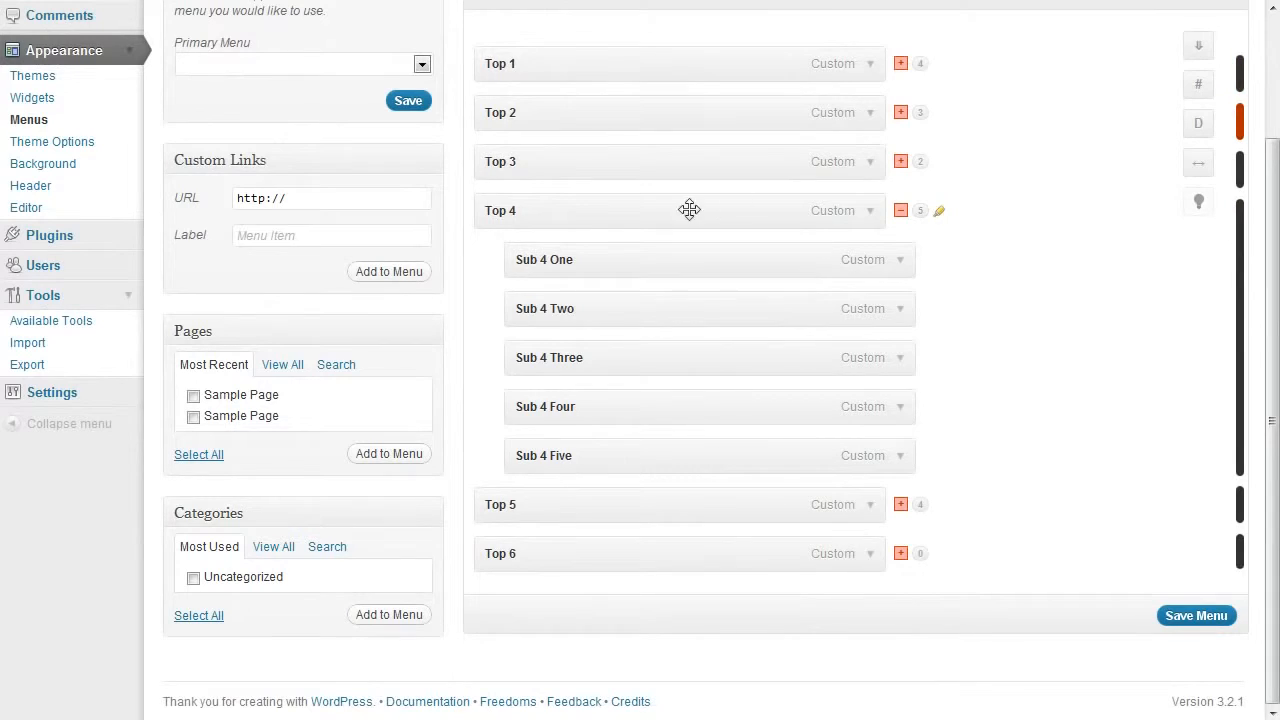
pyautogui.scroll(3, 1140, 333)
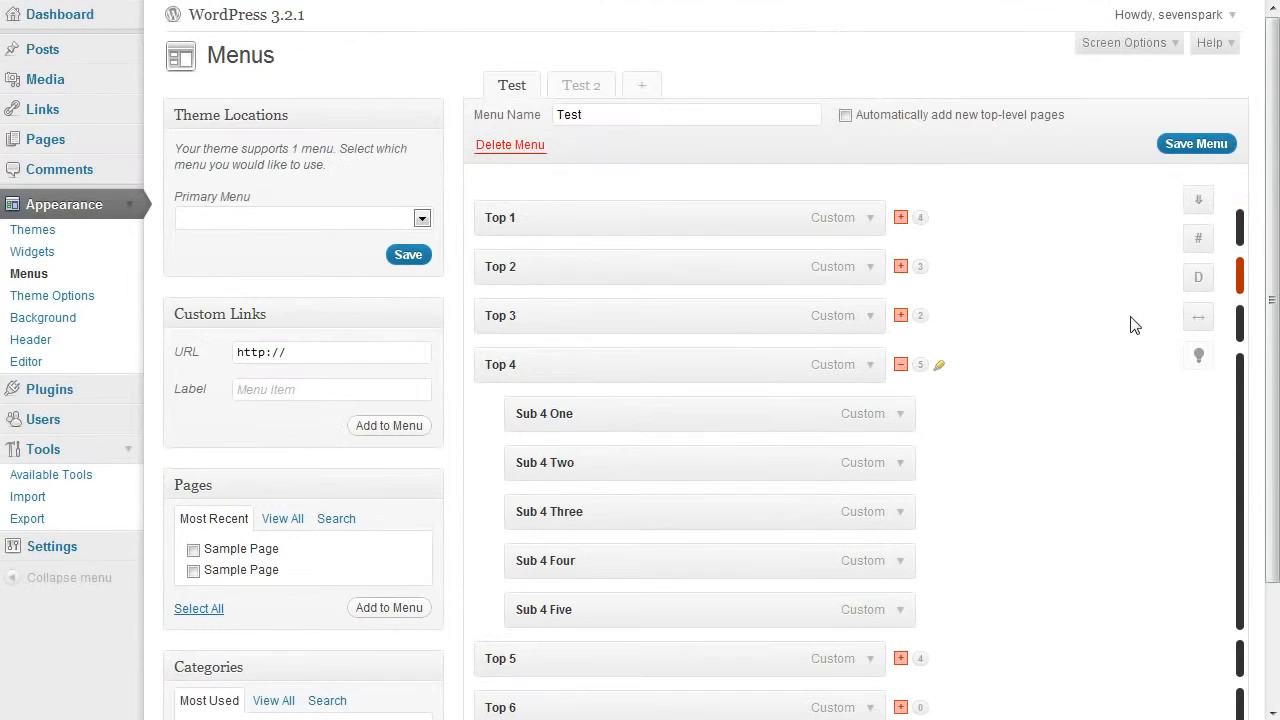
# Expand all submenu items, and show each menu item's CSS ID before hiding the IDs again
pyautogui.click(1201, 203)
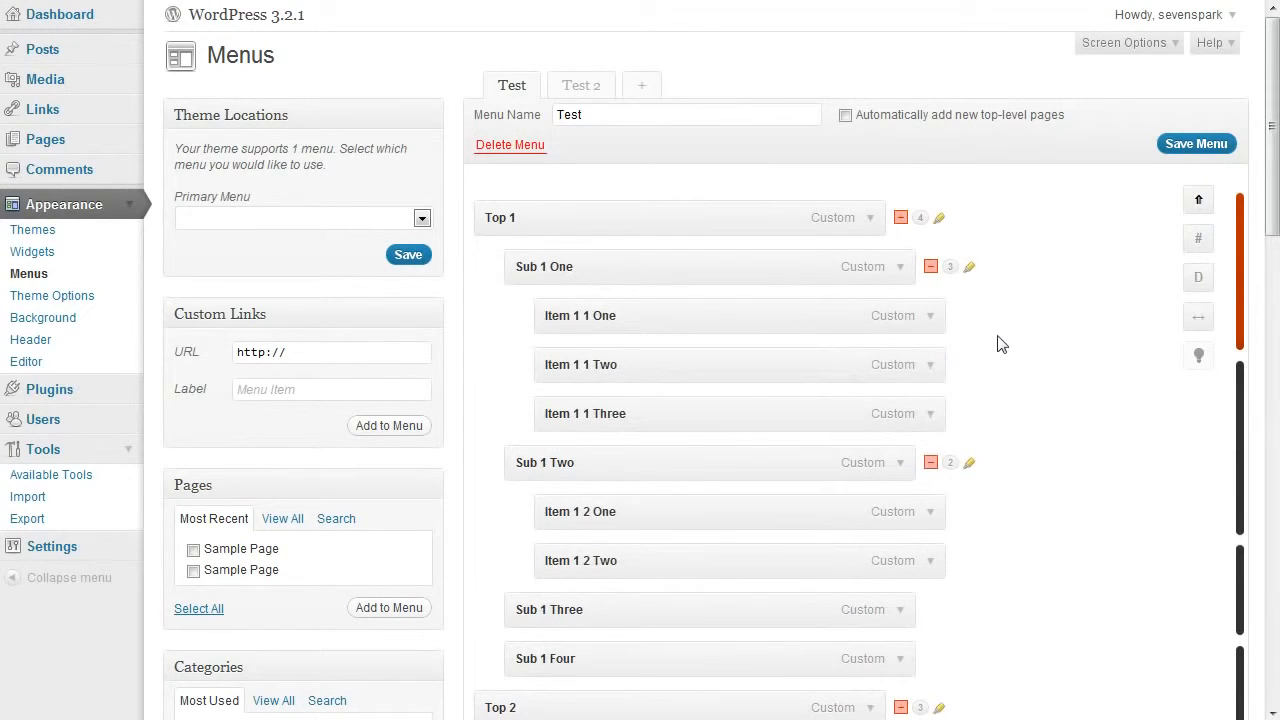
pyautogui.click(1200, 242)
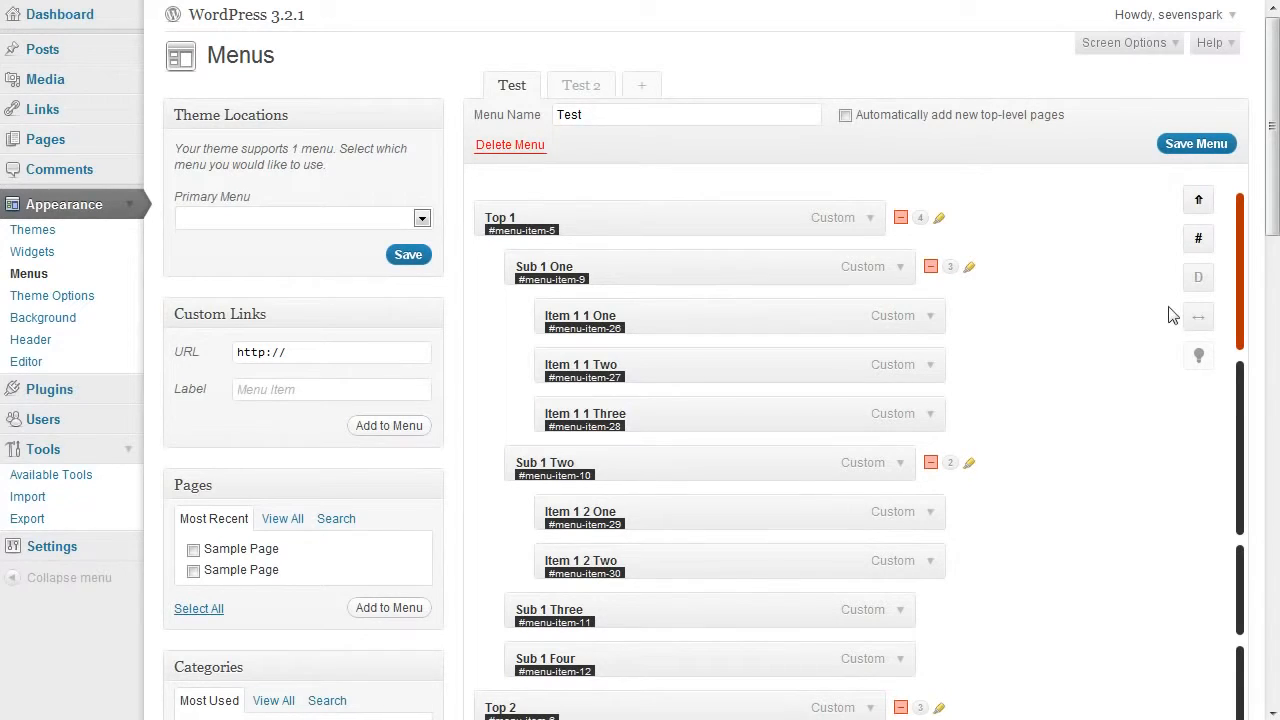
pyautogui.click(1199, 240)
# Open the Top 1 item's settings, and show the description box for menu items before hiding it again
pyautogui.click(872, 224)
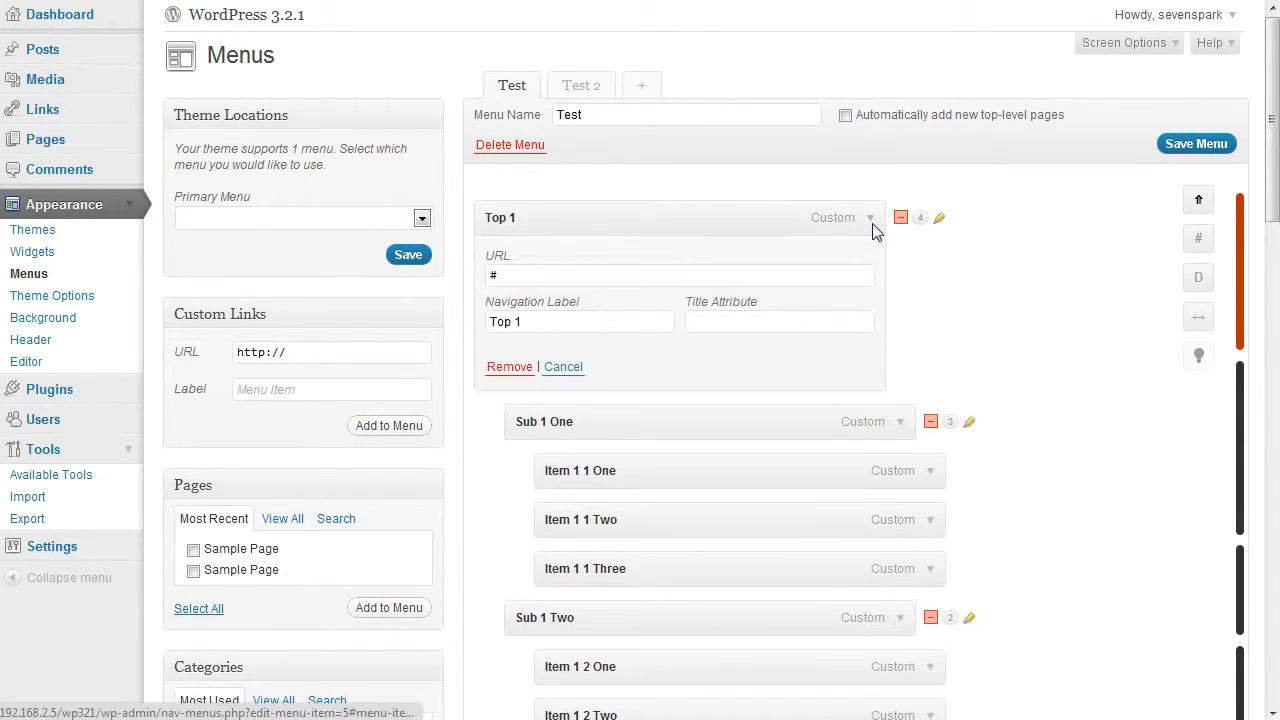
pyautogui.click(1198, 280)
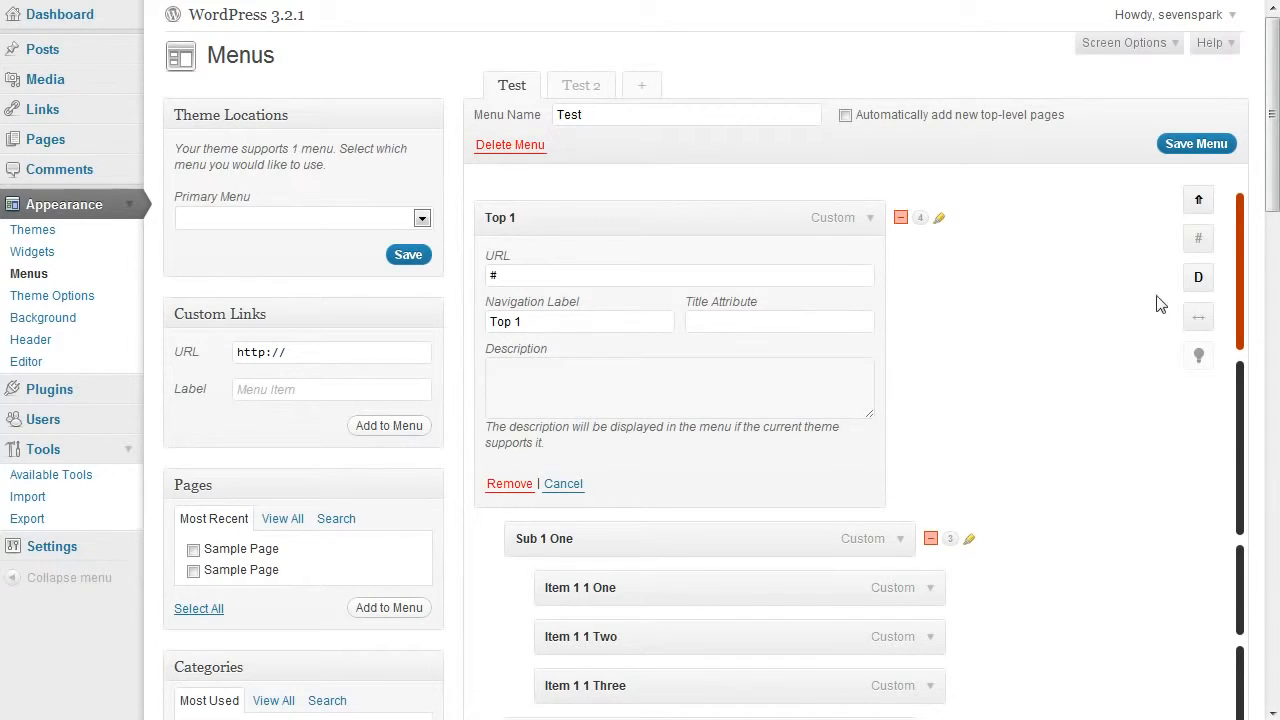
pyautogui.click(1198, 277)
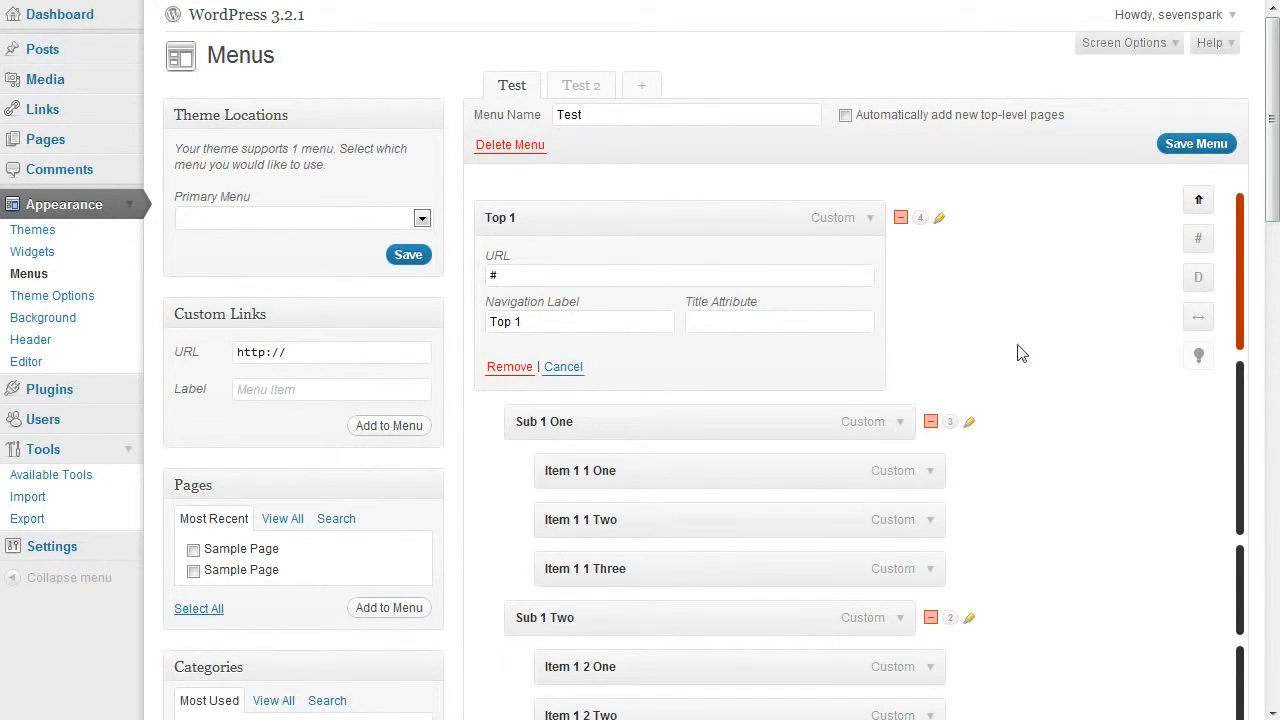
# Widen the scroller sections for easier targeting and turn on the hints explaining the menu controls
pyautogui.click(1199, 320)
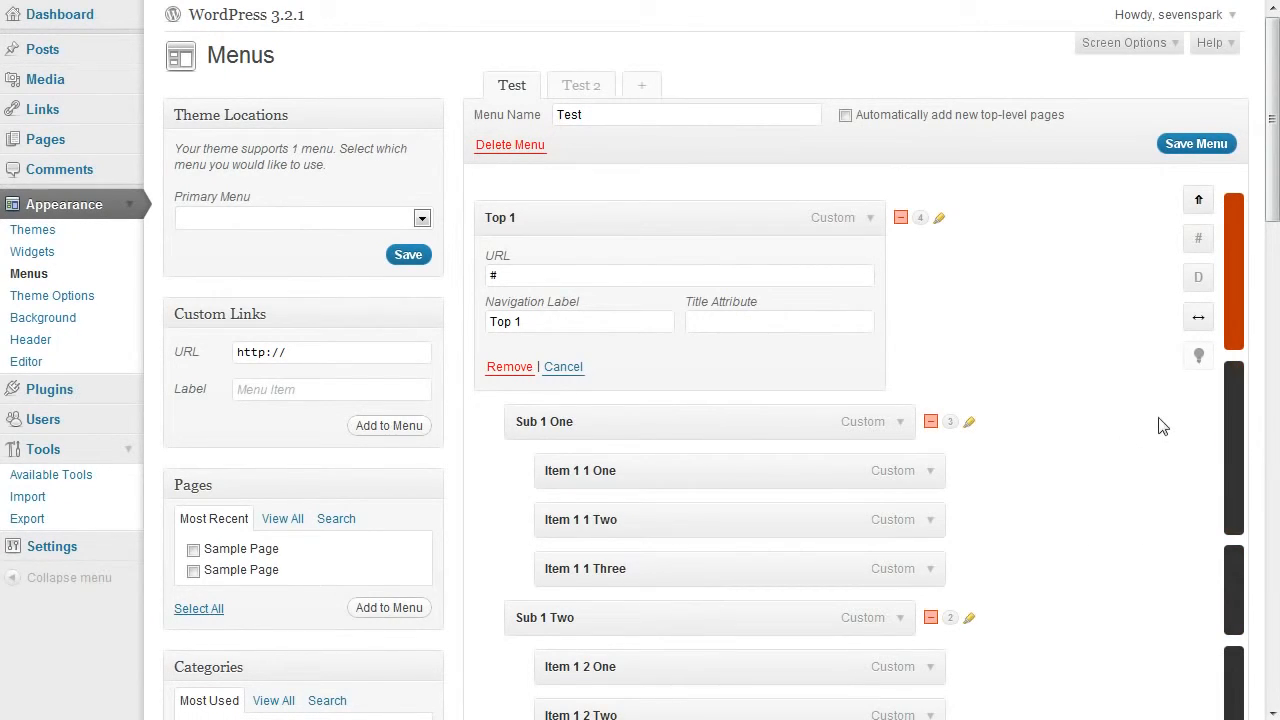
pyautogui.click(1197, 360)
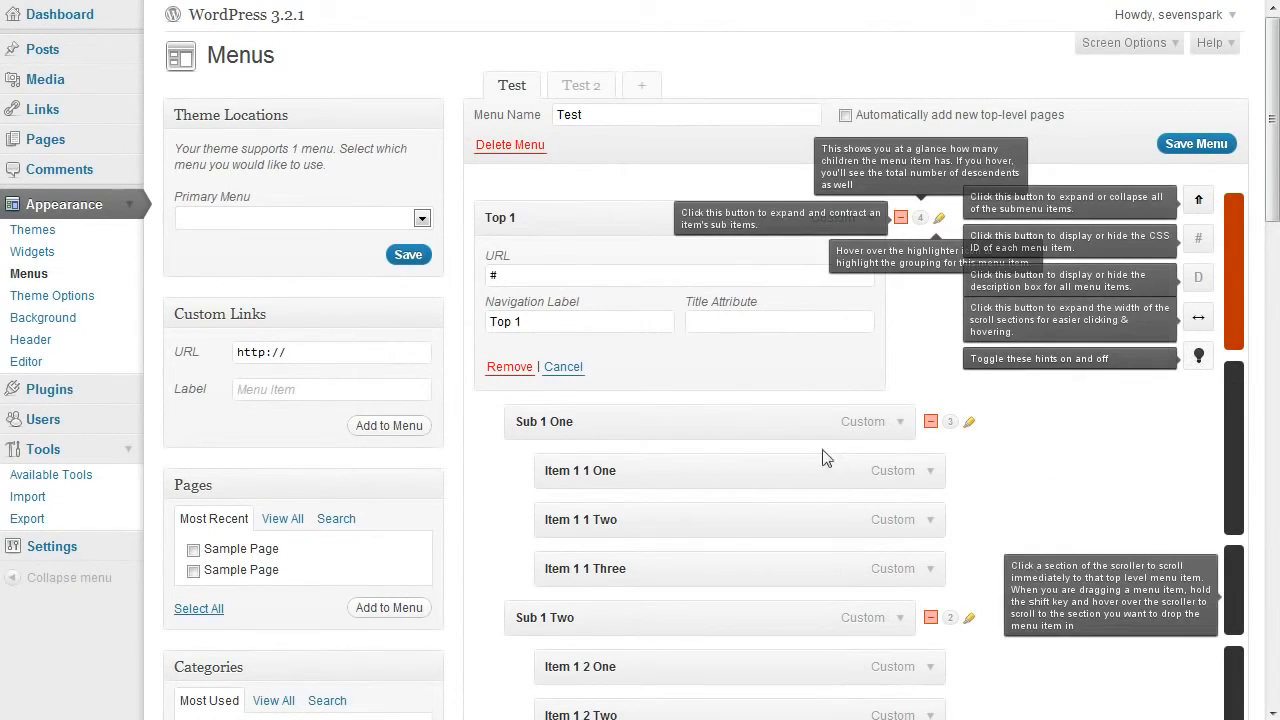